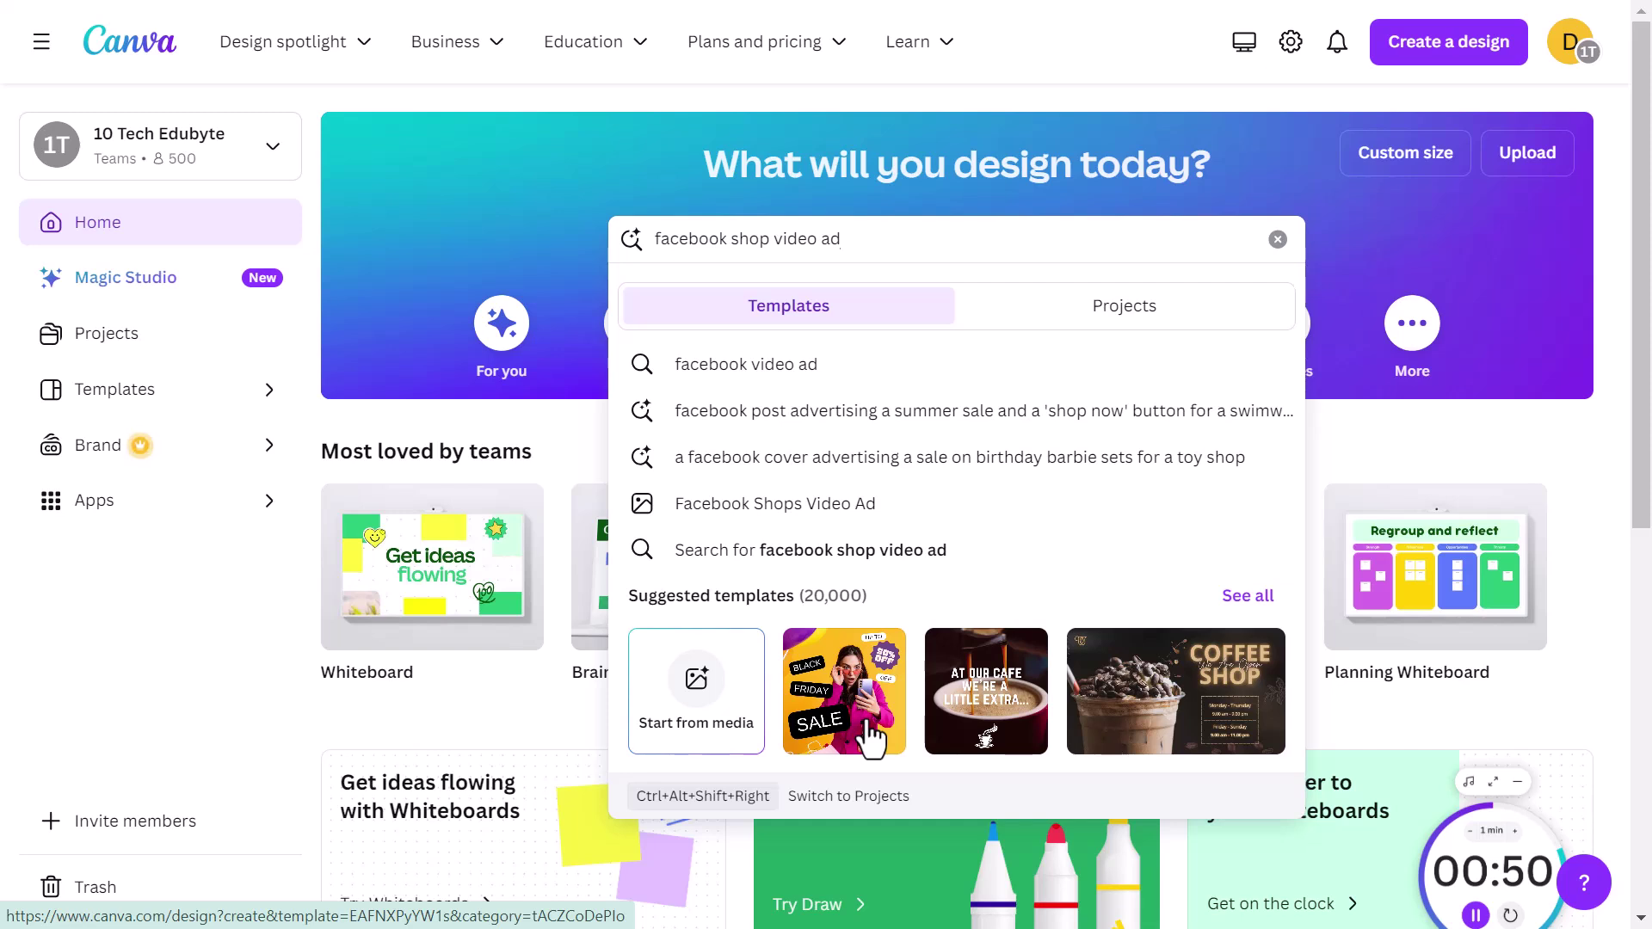
# Step: Open the Black Friday Sale template, replace page 1's background with the uploaded bag video and check its playback
pyautogui.click(869, 736)
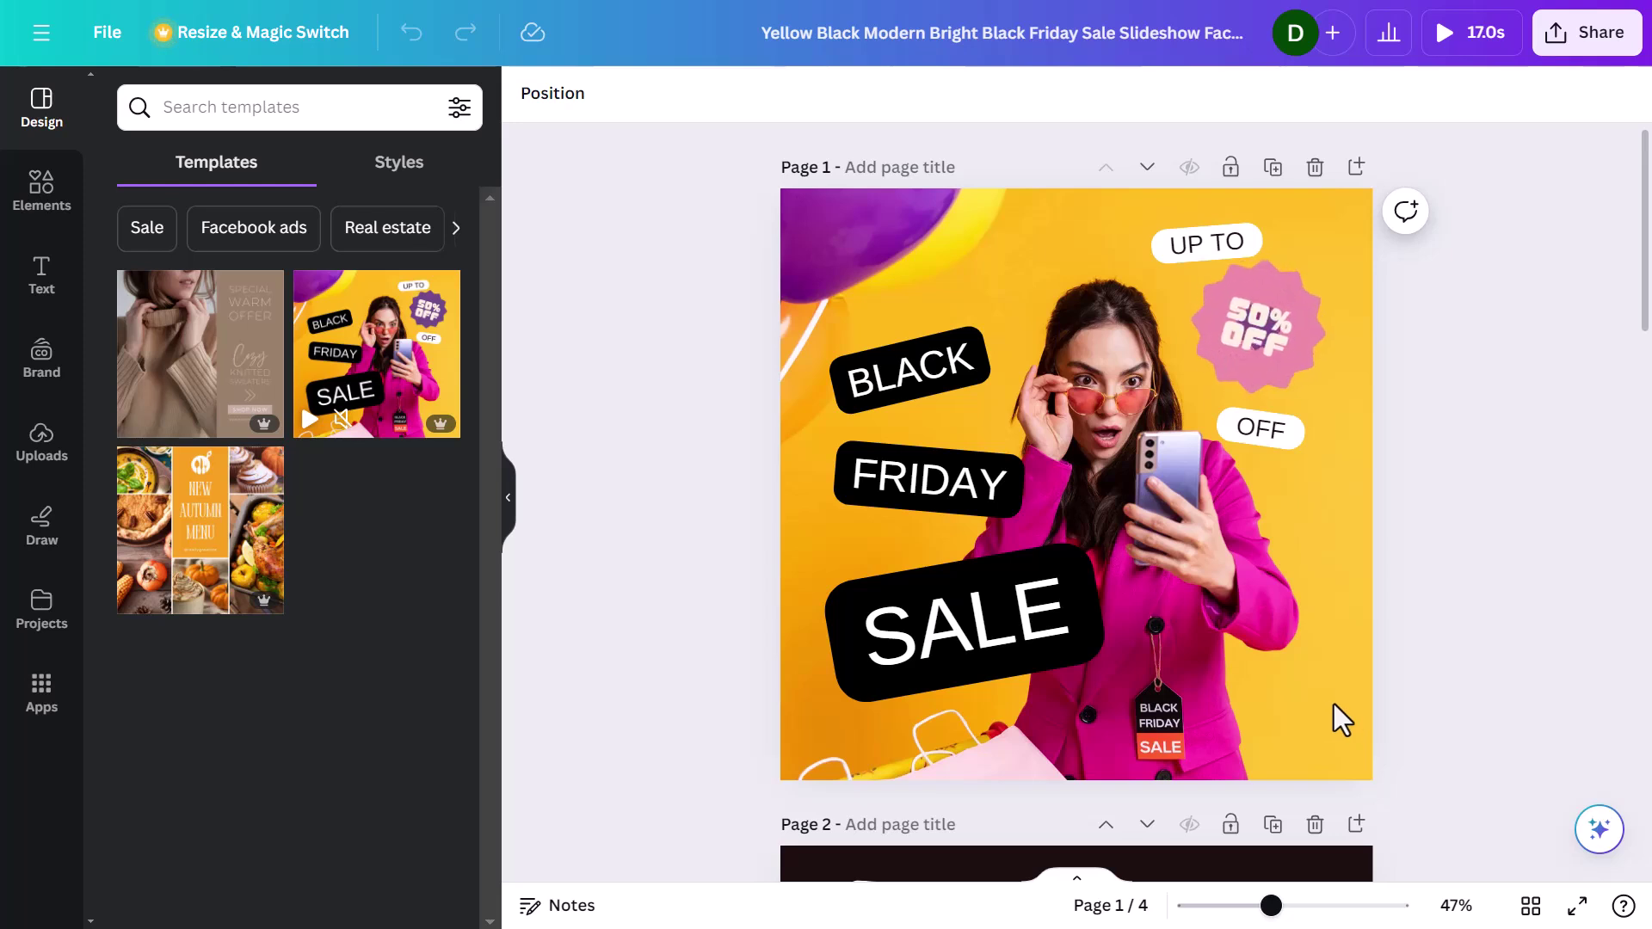
pyautogui.click(42, 440)
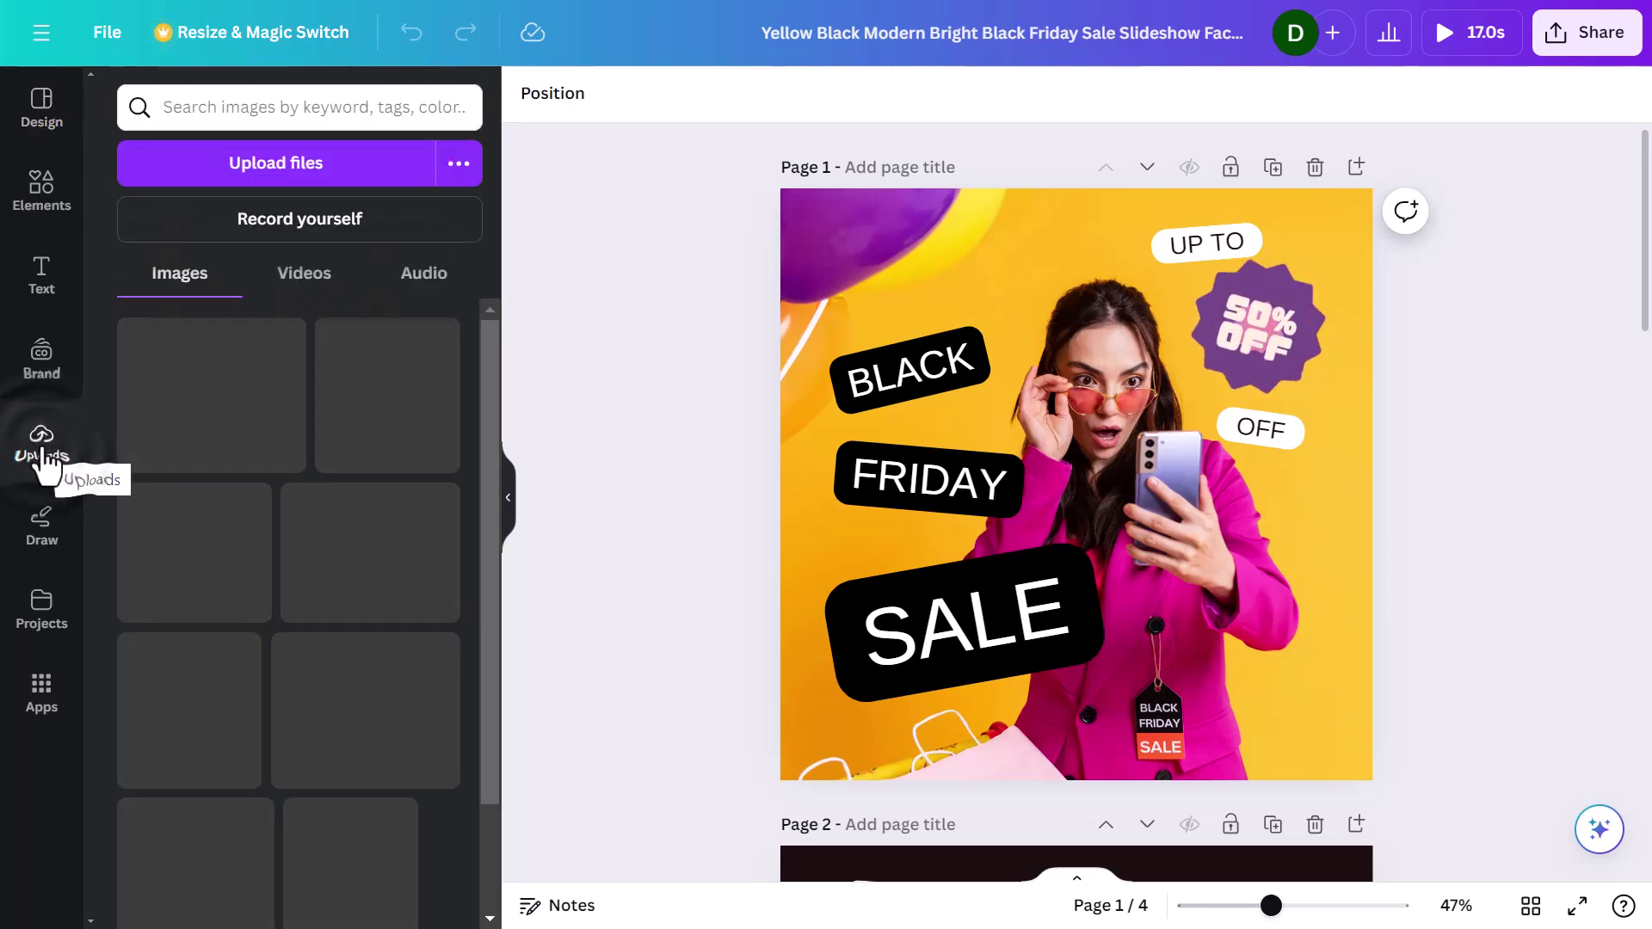
pyautogui.click(304, 277)
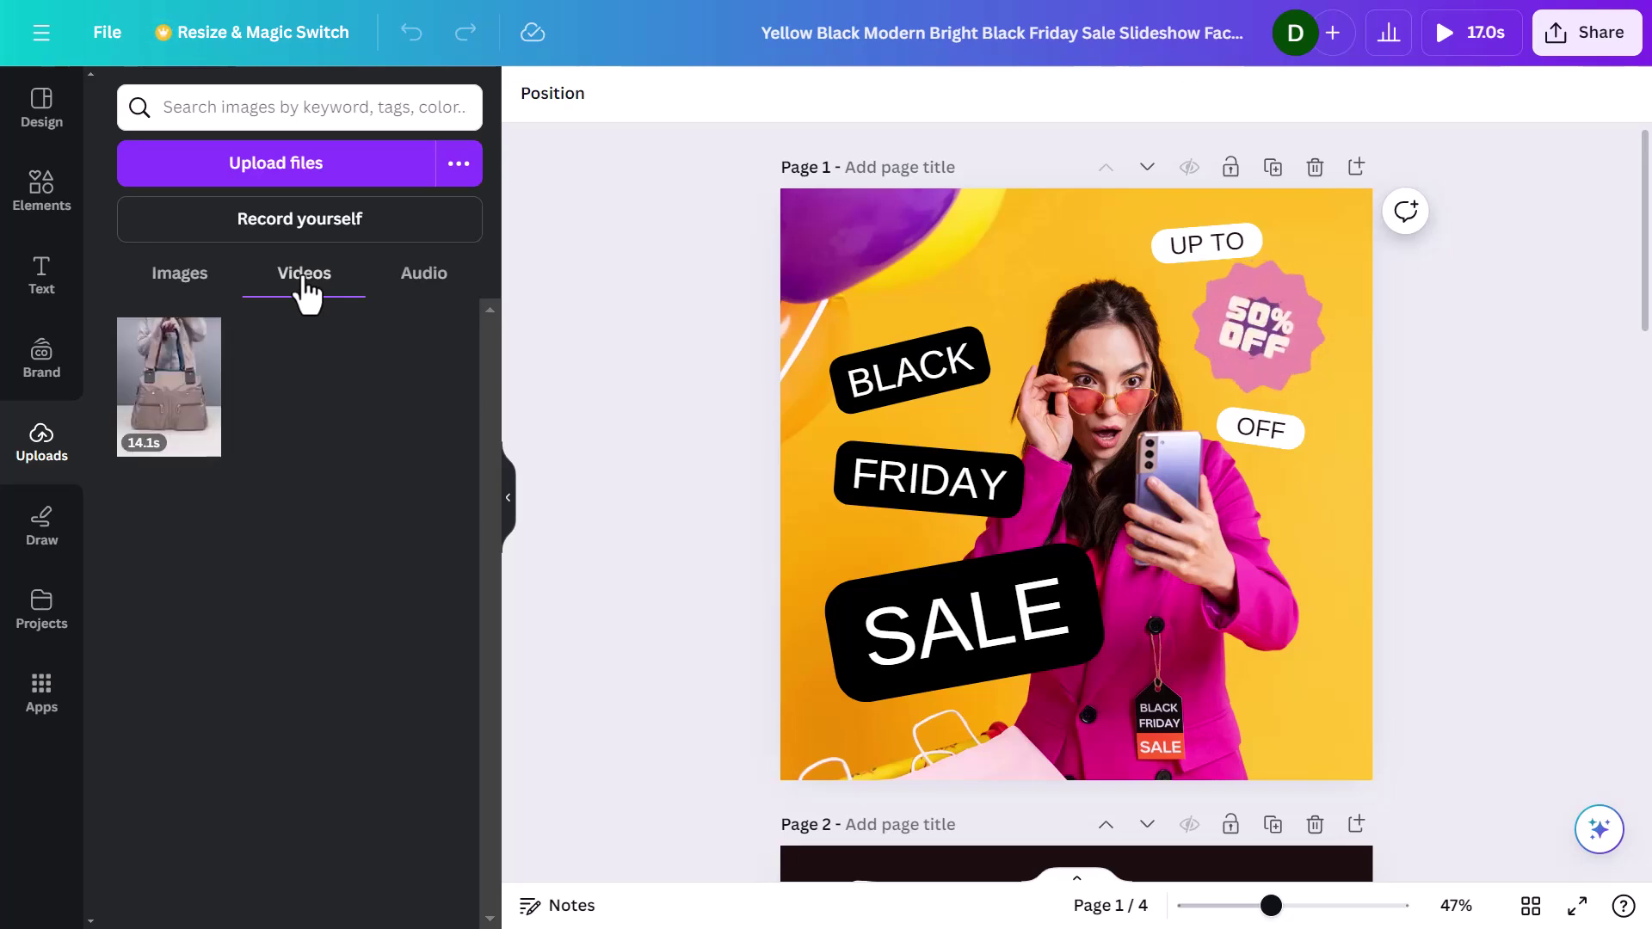
pyautogui.moveTo(164, 394); pyautogui.dragTo(797, 306)
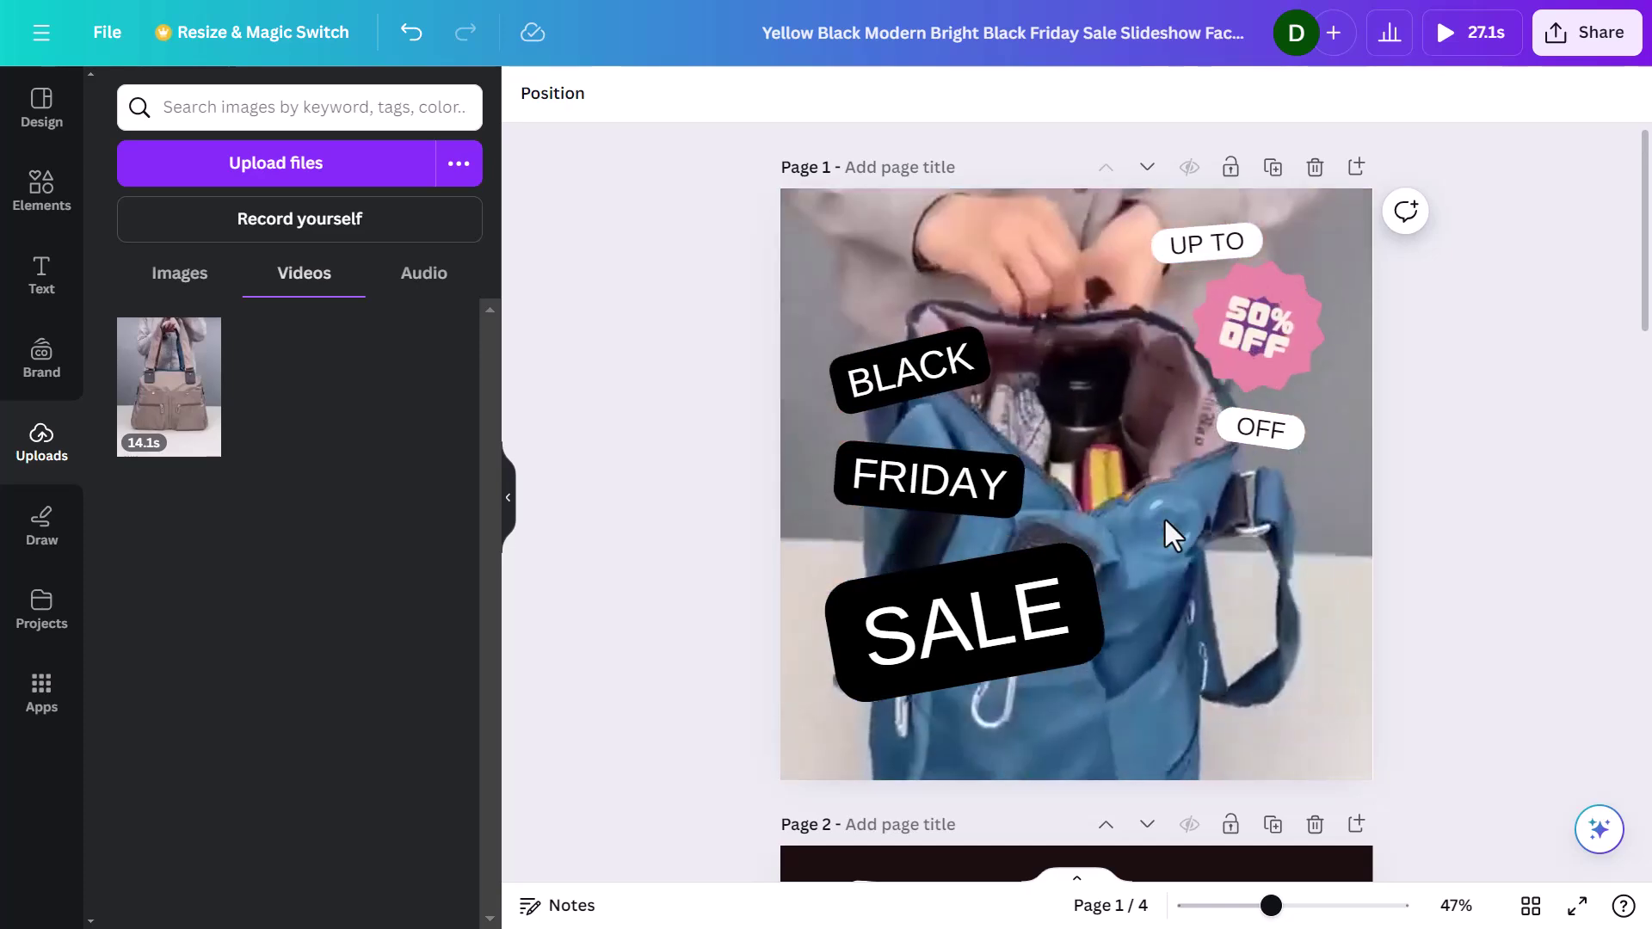
pyautogui.click(1163, 516)
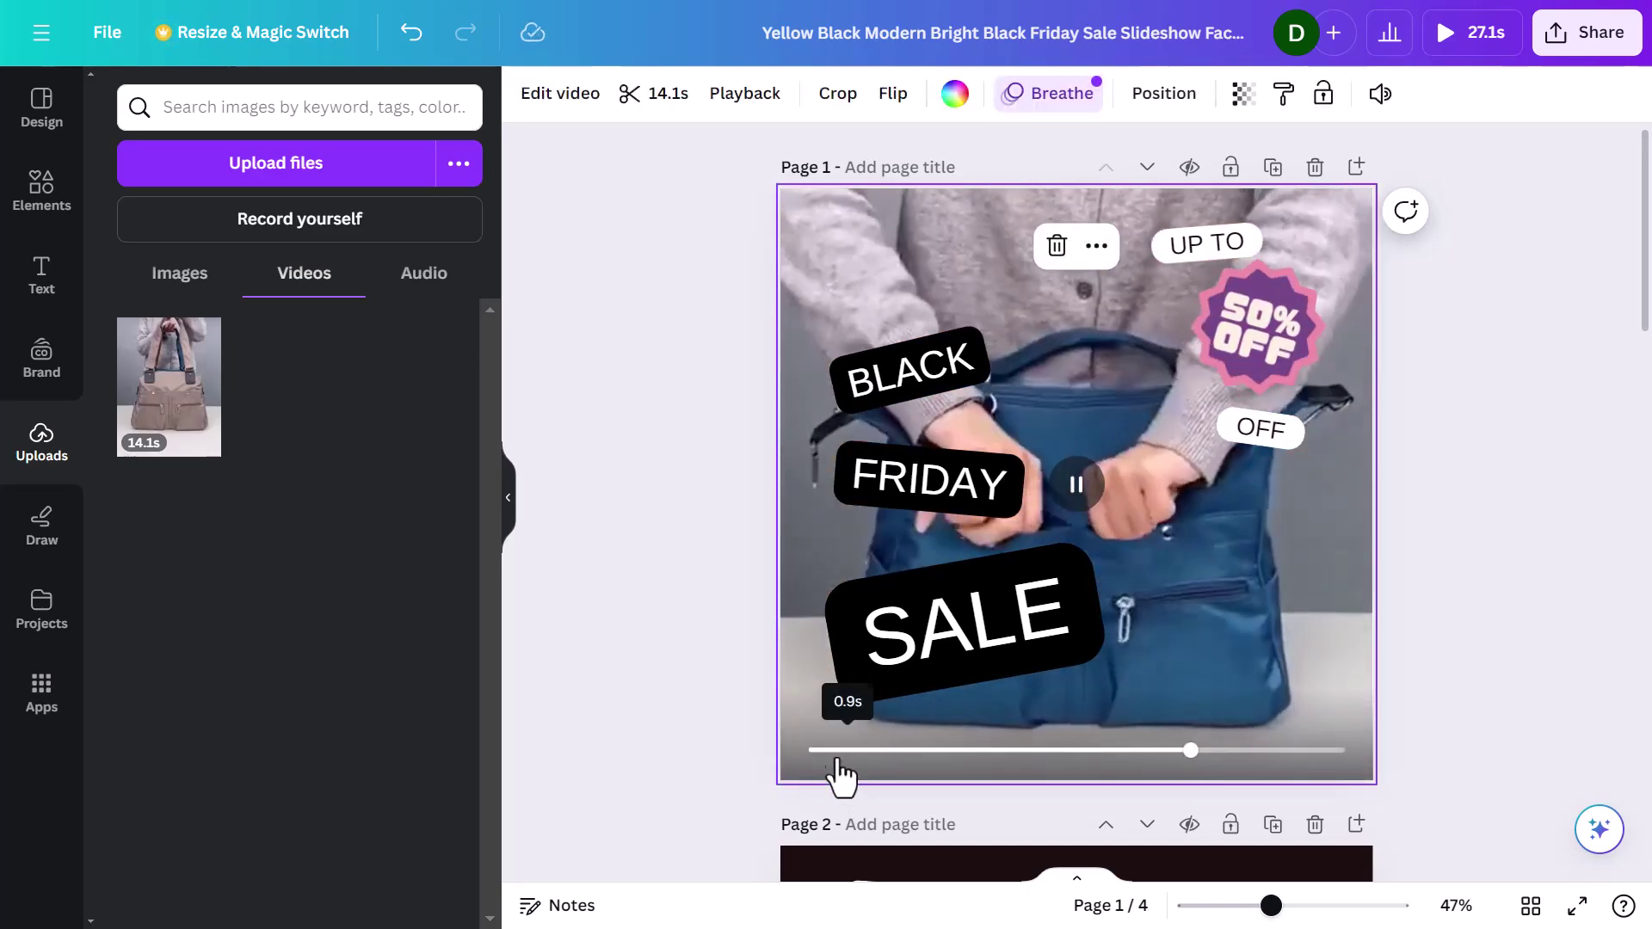
pyautogui.press('space')
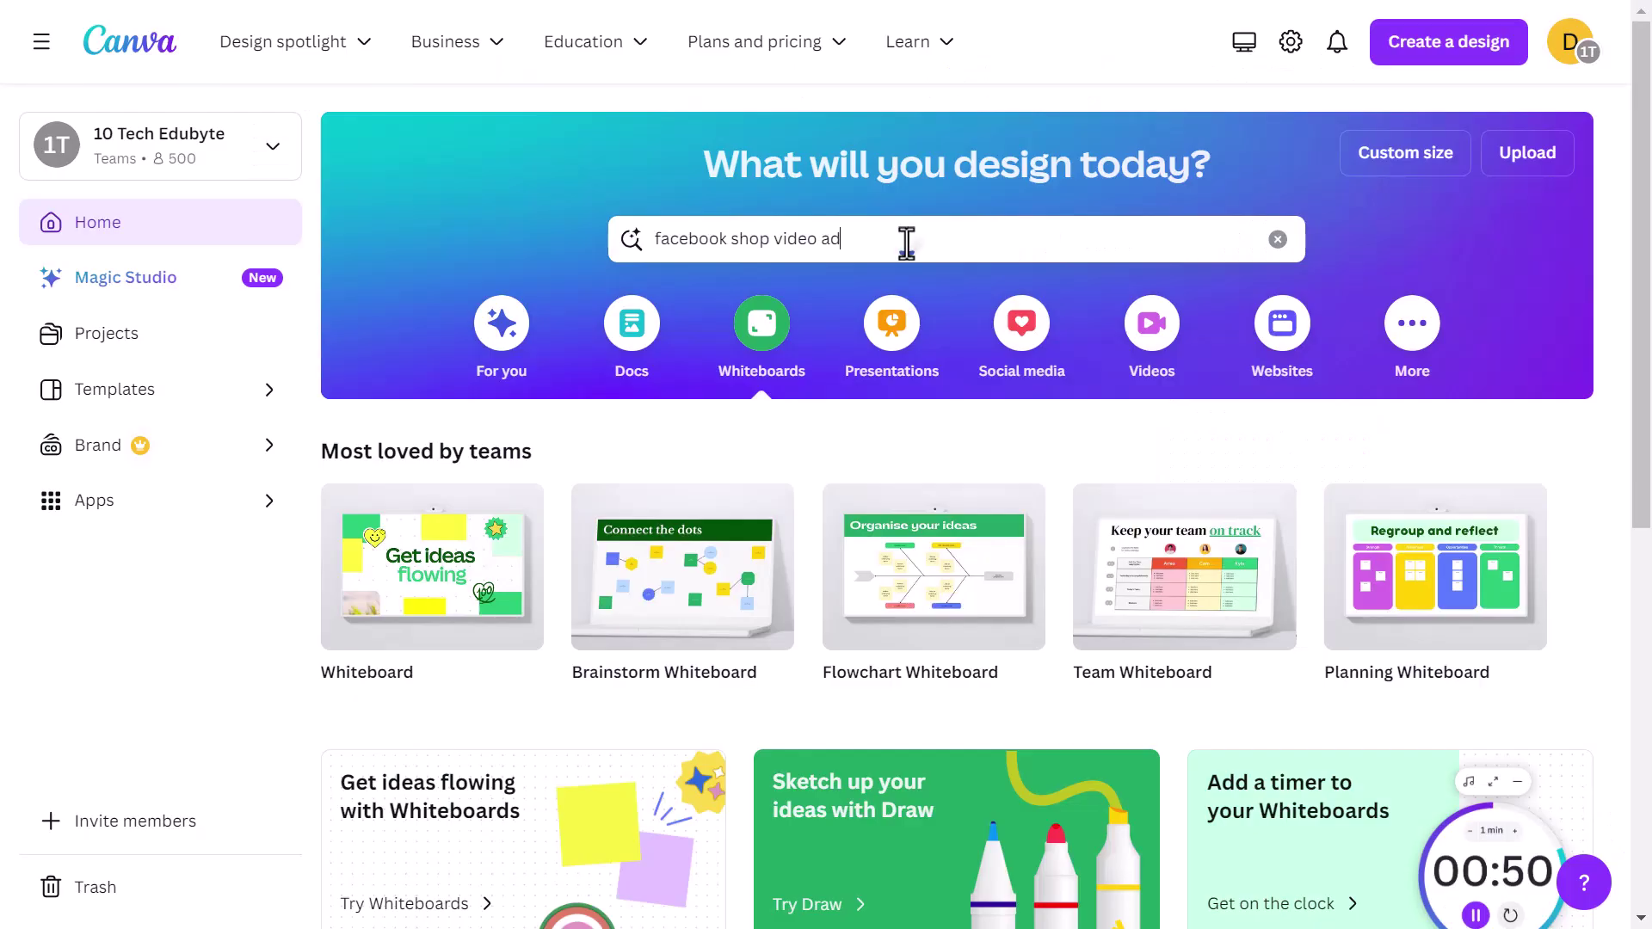
# Step: Browse the Facebook Shops Video Ad templates and start a blank design in that format
pyautogui.click(904, 244)
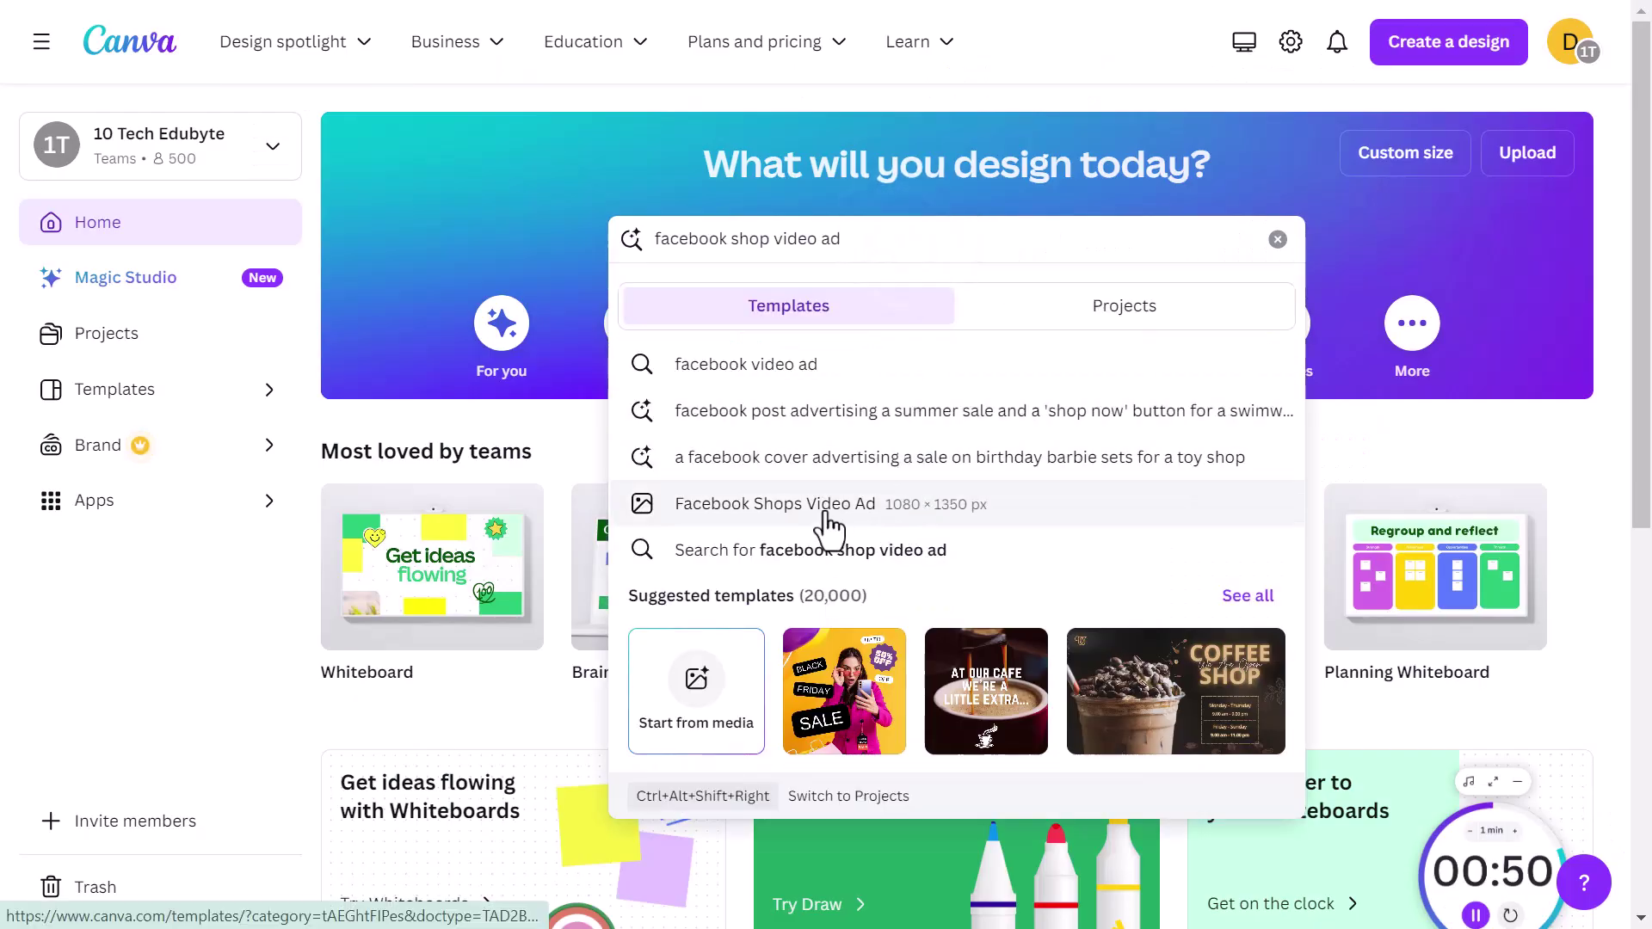
pyautogui.click(777, 507)
pyautogui.scroll(-3, 841, 602)
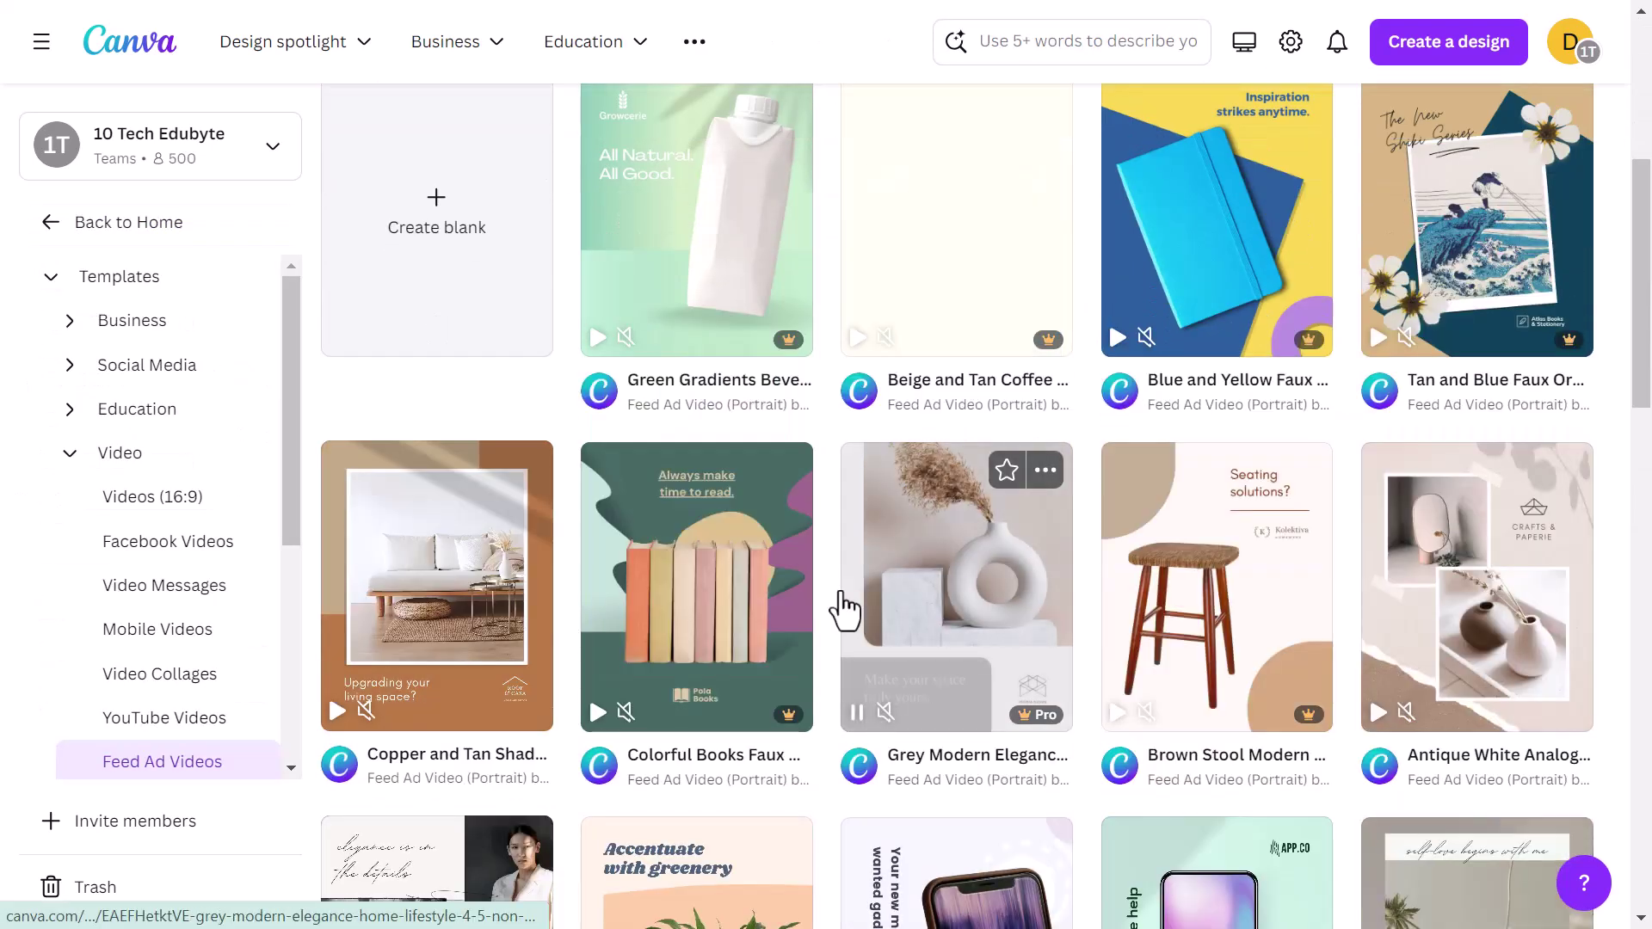
pyautogui.scroll(3, 844, 609)
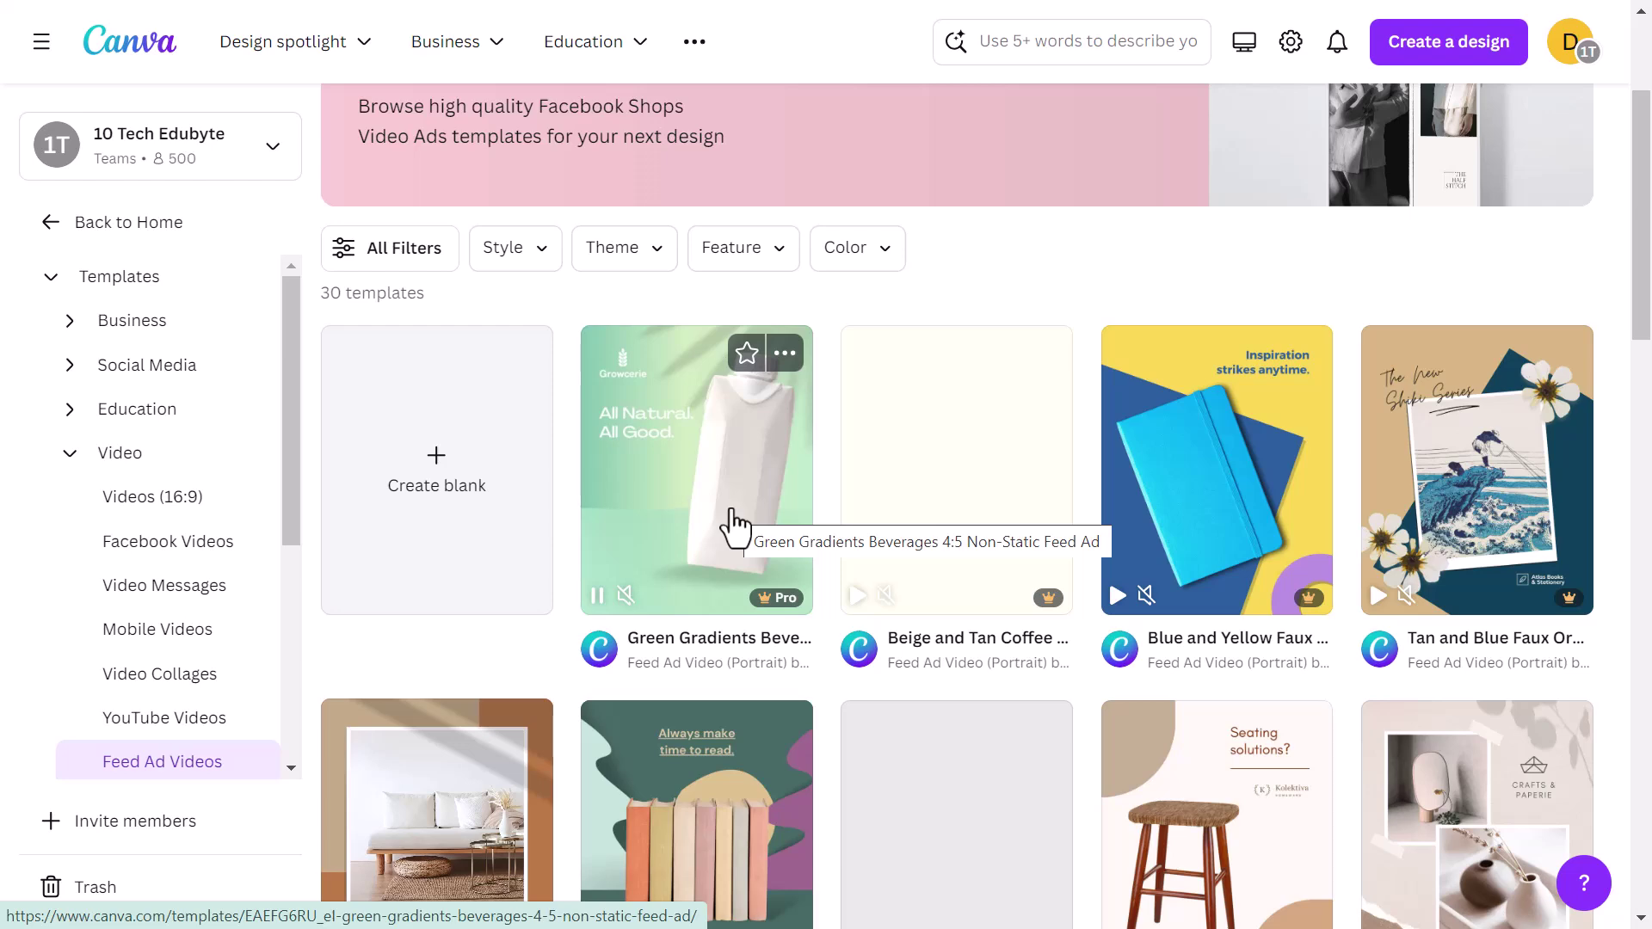
pyautogui.scroll(2, 733, 526)
pyautogui.click(439, 633)
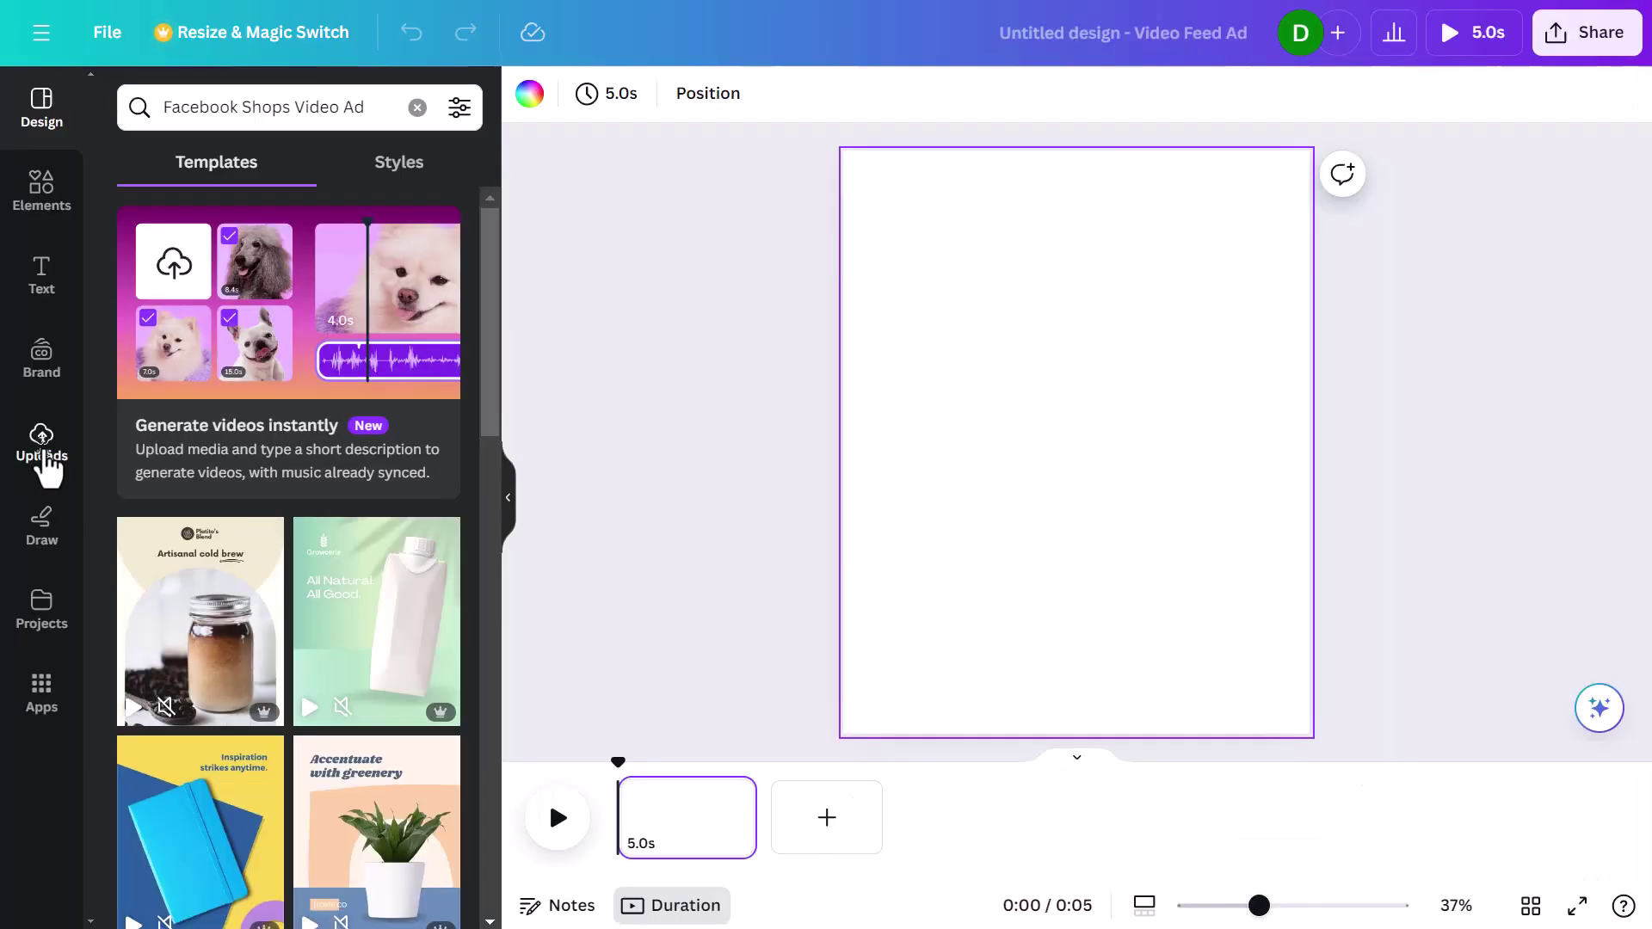
# Step: Add the uploaded bag video to the blank page and pause its playback
pyautogui.click(41, 439)
pyautogui.click(309, 273)
pyautogui.moveTo(172, 395); pyautogui.dragTo(941, 310)
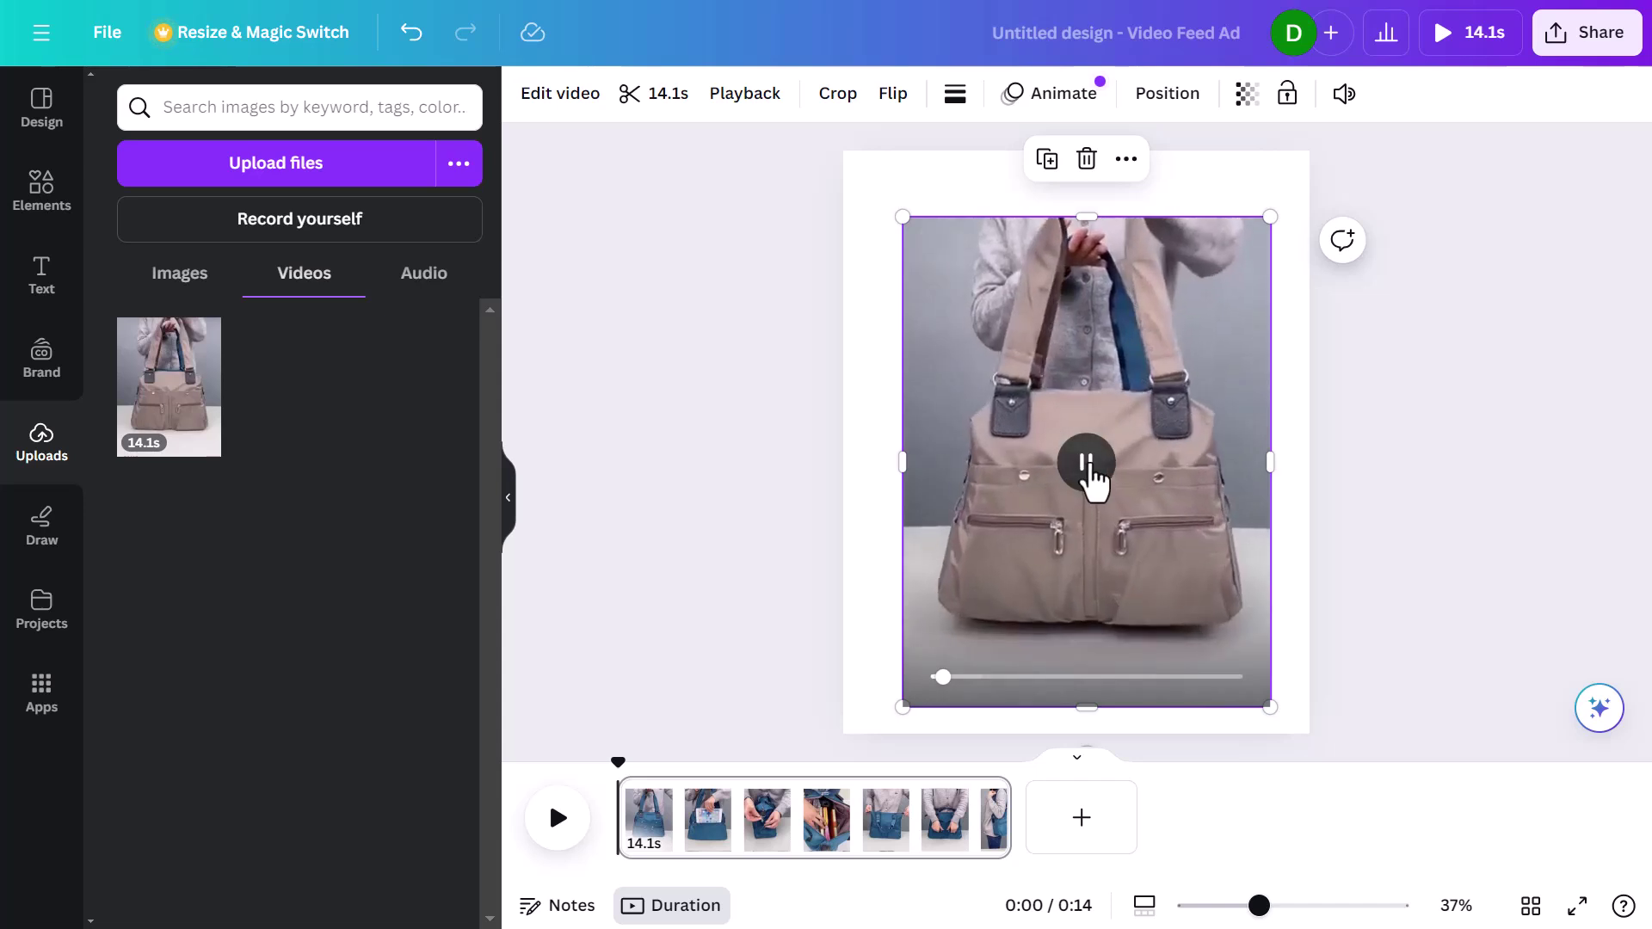
pyautogui.click(1090, 478)
# Step: Widen the bag video to the full page width and centre it vertically on the page
pyautogui.moveTo(1020, 443)
pyautogui.mouseDown()
pyautogui.moveTo(1004, 417)
pyautogui.moveTo(1003, 435)
pyautogui.mouseUp()
pyautogui.moveTo(892, 454); pyautogui.dragTo(844, 456)
pyautogui.moveTo(1262, 451); pyautogui.dragTo(1310, 456)
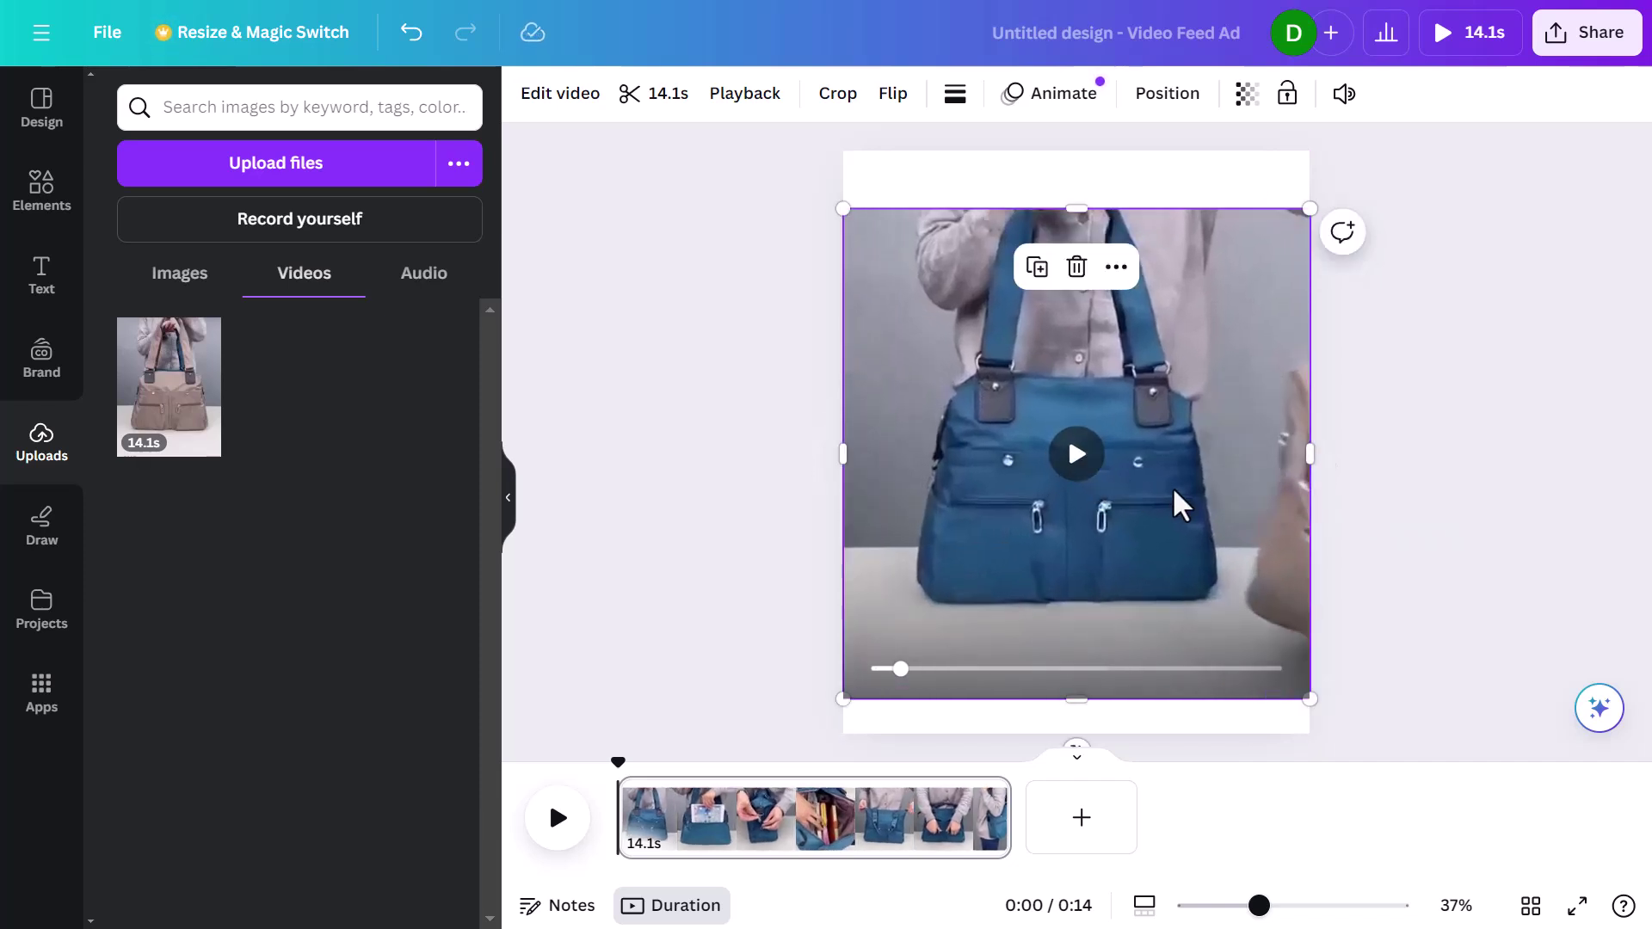
pyautogui.moveTo(1177, 495); pyautogui.dragTo(1170, 472)
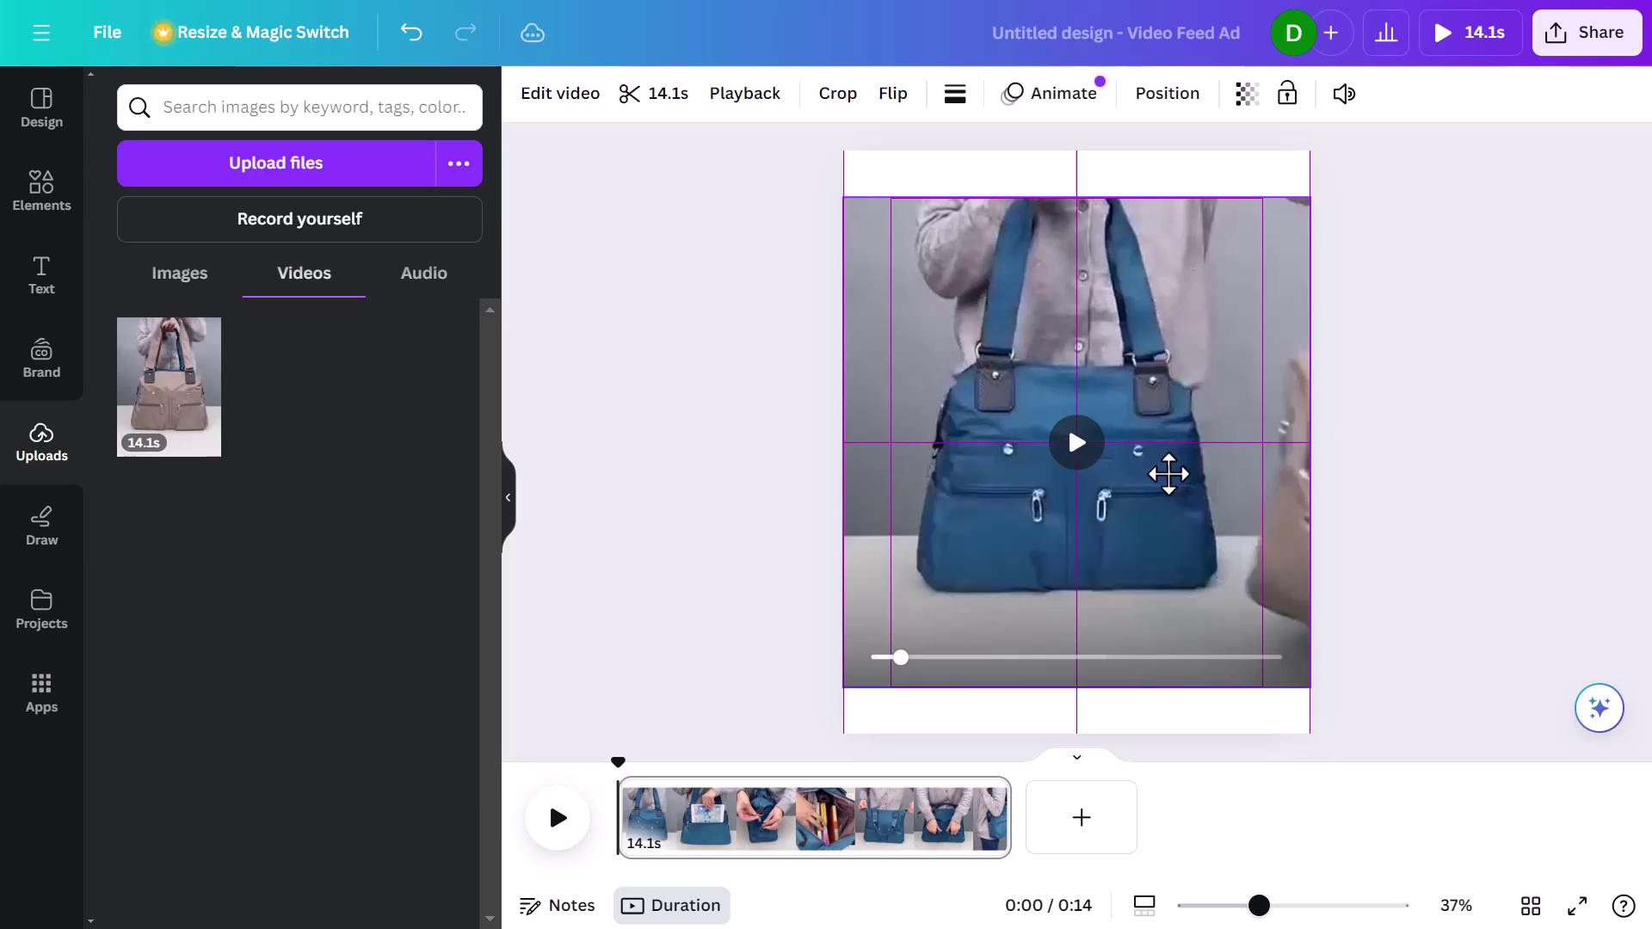
pyautogui.moveTo(1168, 475); pyautogui.dragTo(1170, 480)
# Step: Search the elements for "rectangle" graphics and add the rough-edged brush stroke rectangle to the page
pyautogui.click(34, 207)
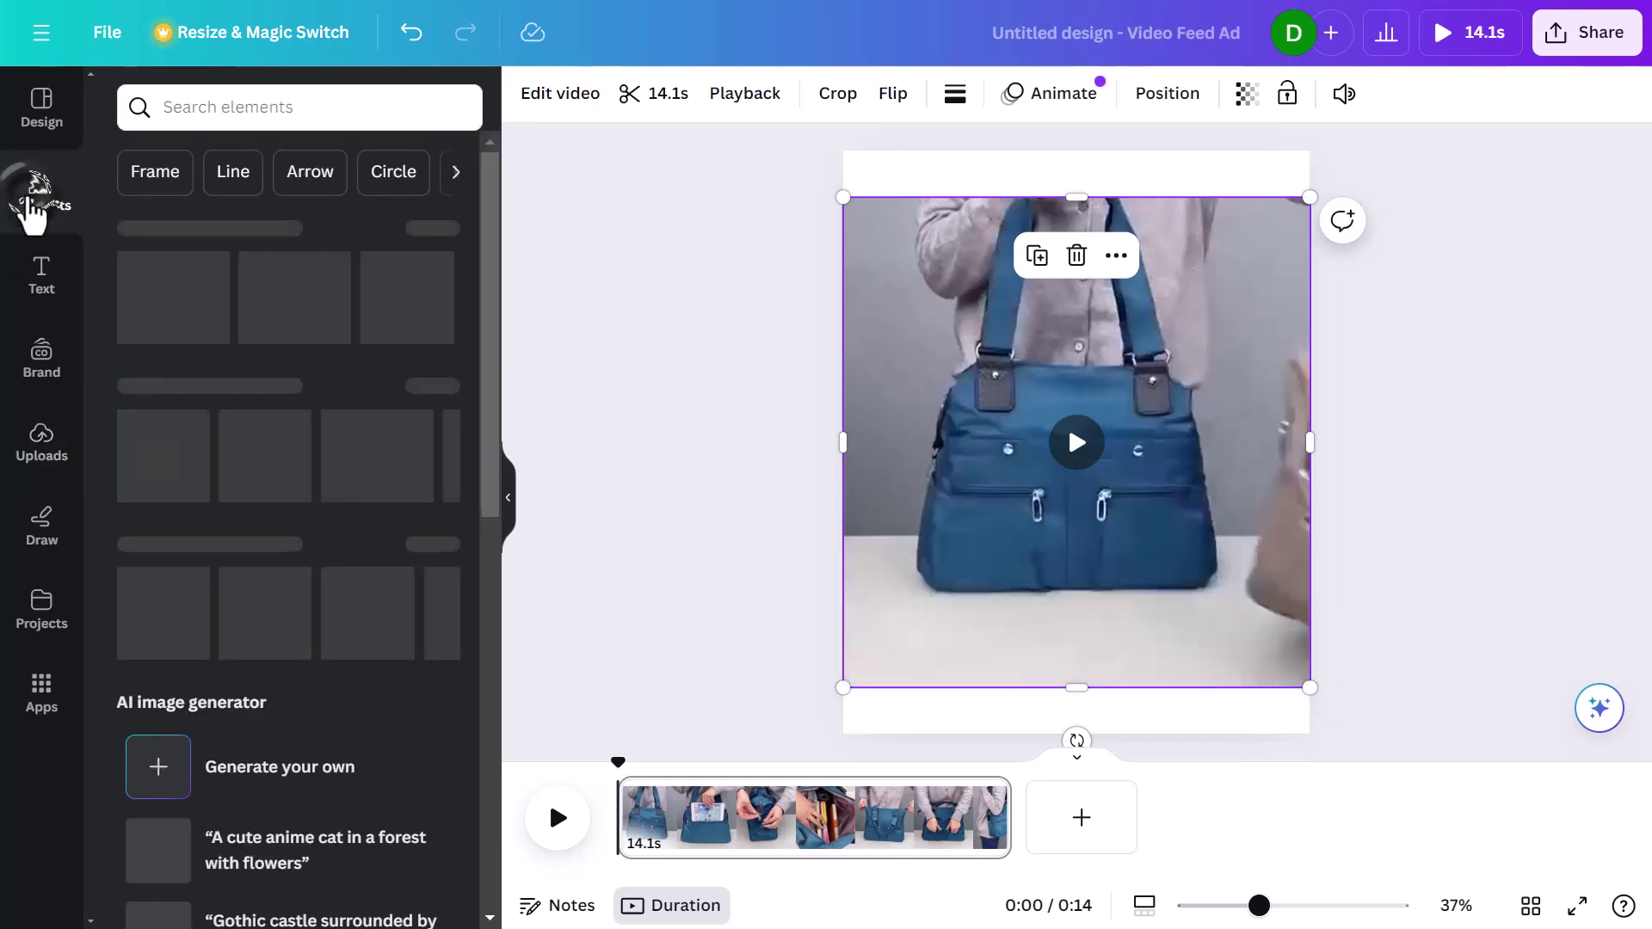
pyautogui.click(258, 107)
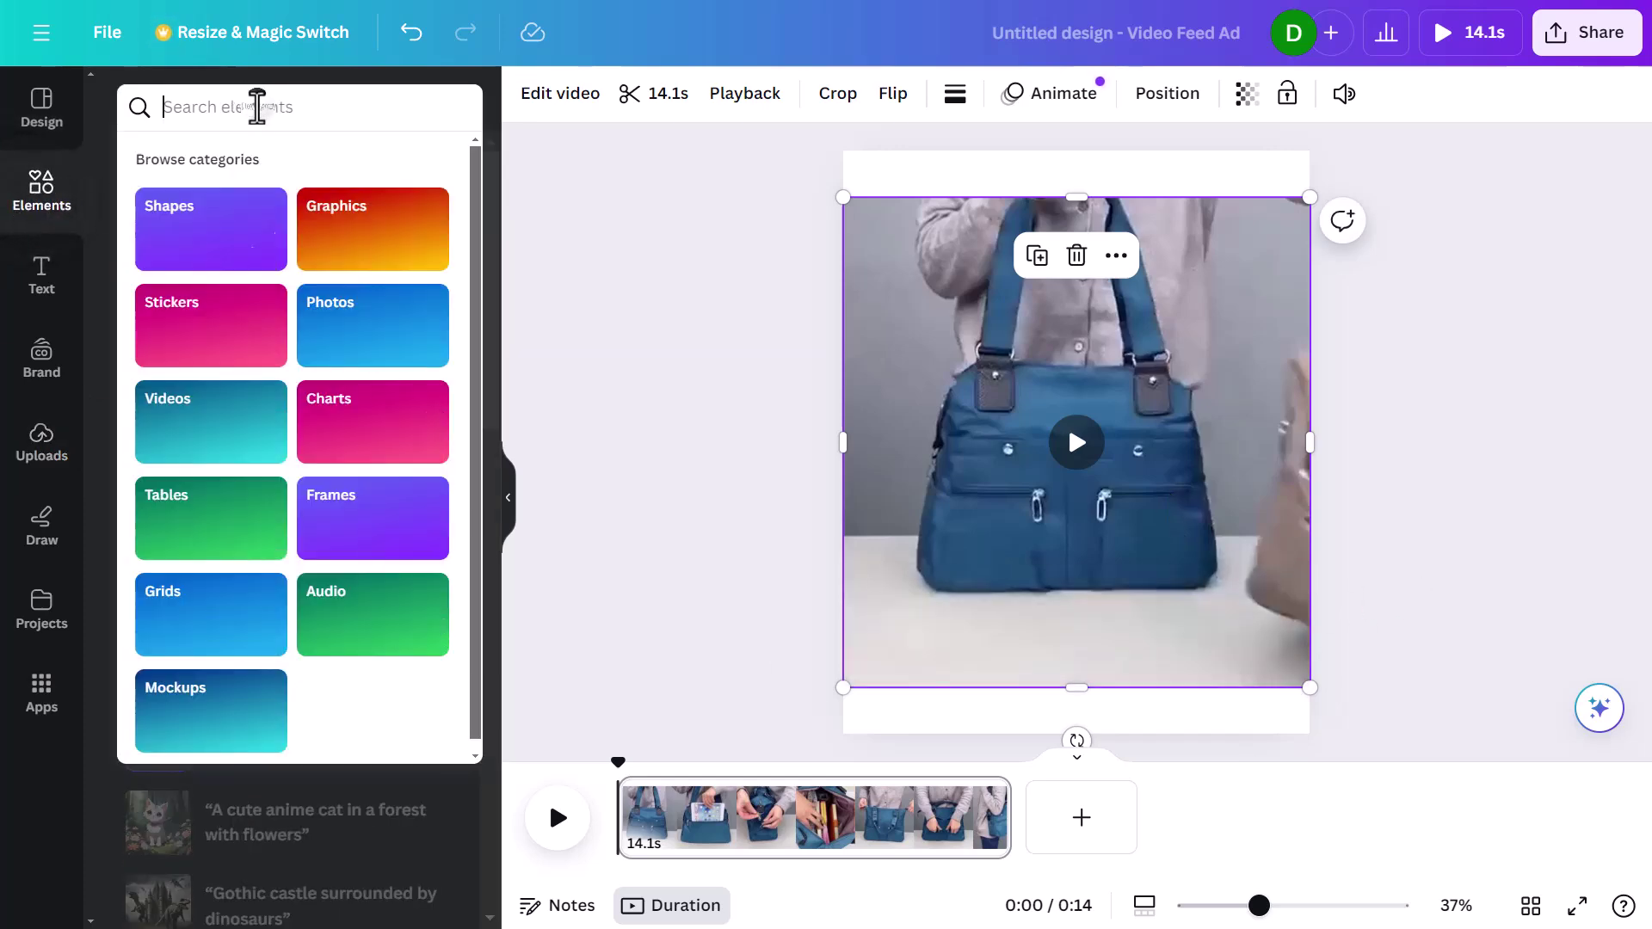
pyautogui.write('rectangle')
pyautogui.press('Return')
pyautogui.click(201, 168)
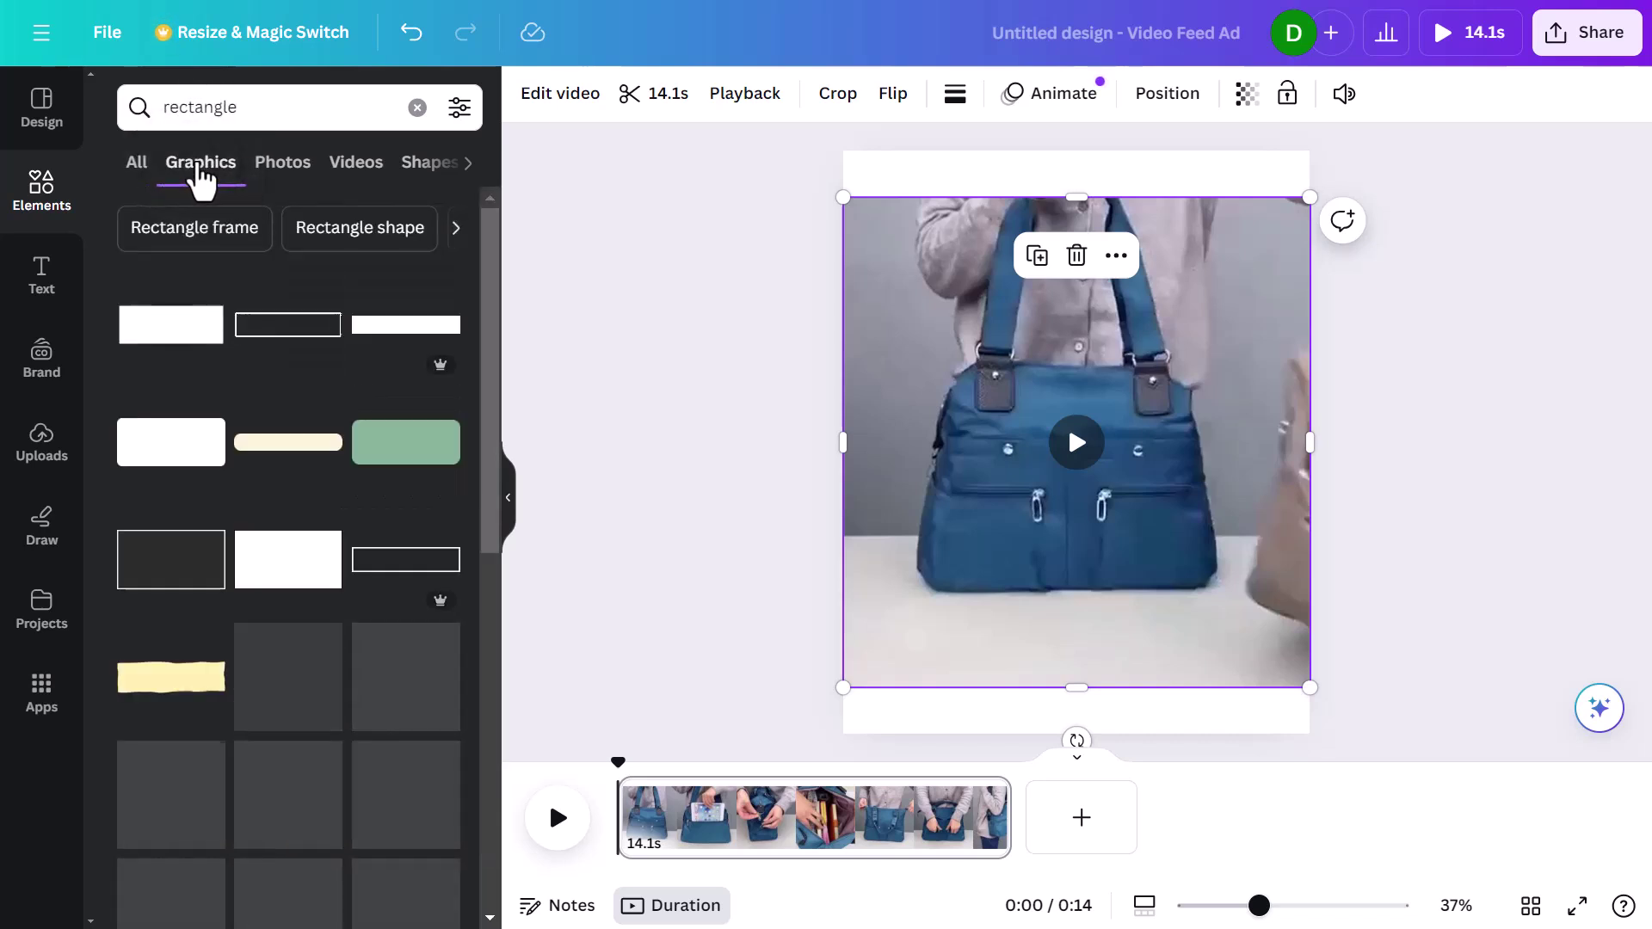
pyautogui.scroll(-3, 344, 325)
pyautogui.scroll(-3, 345, 327)
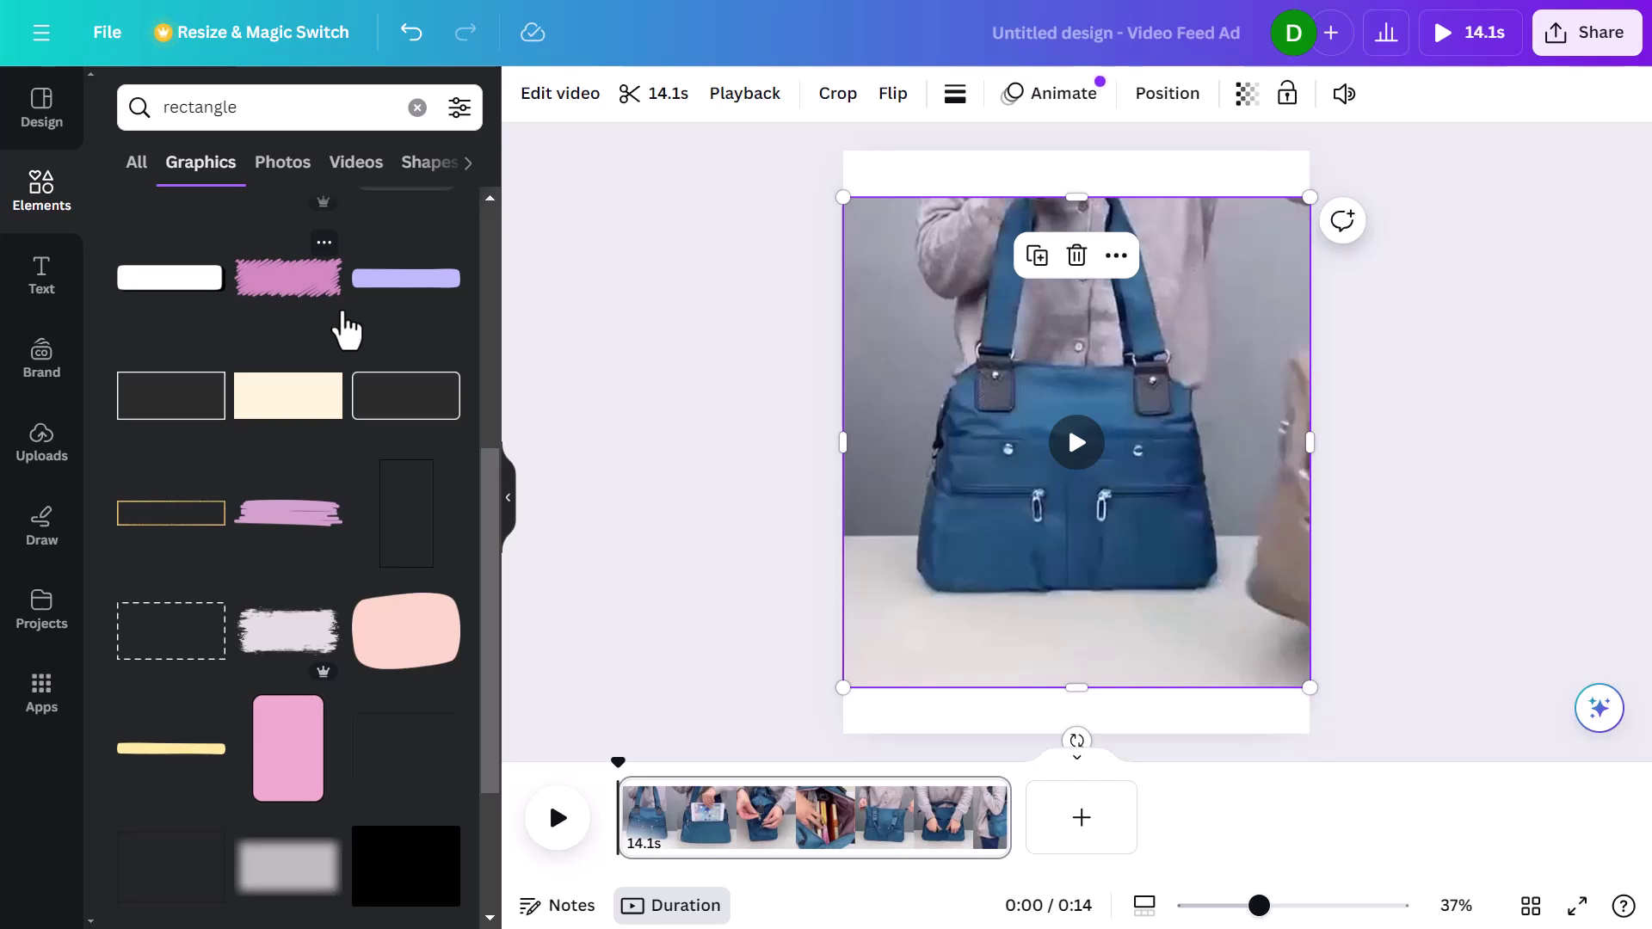
pyautogui.scroll(2, 340, 388)
pyautogui.click(290, 767)
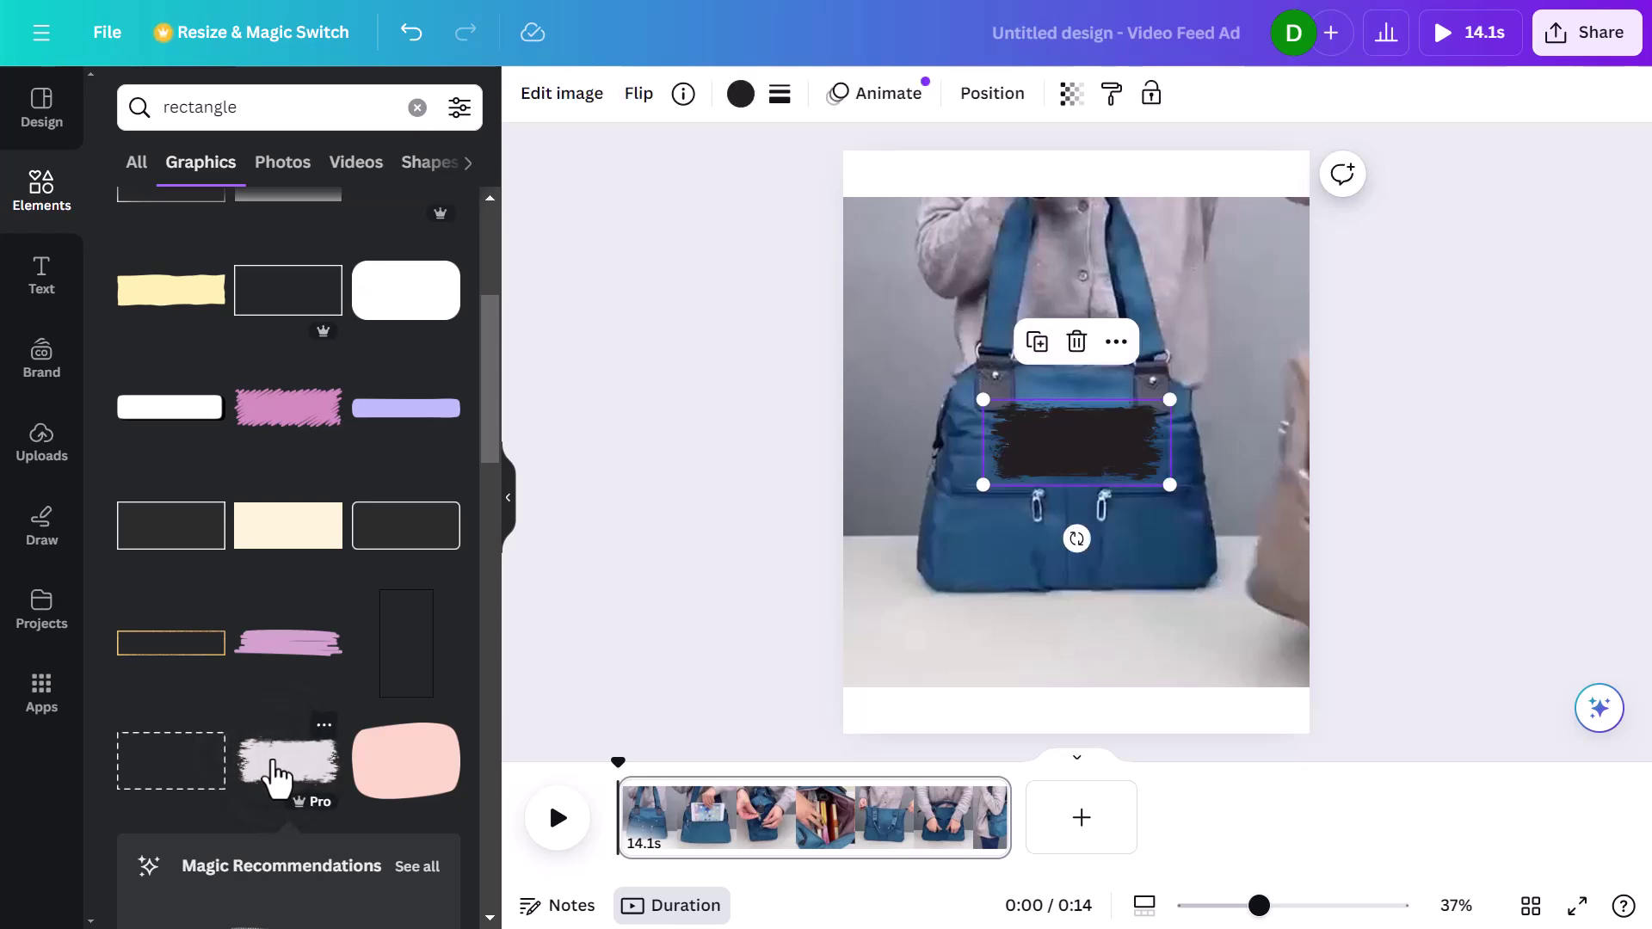
# Step: Enlarge the brush stroke rectangle beyond the page width and move it over the page's bottom edge
pyautogui.moveTo(1170, 485); pyautogui.dragTo(1292, 617)
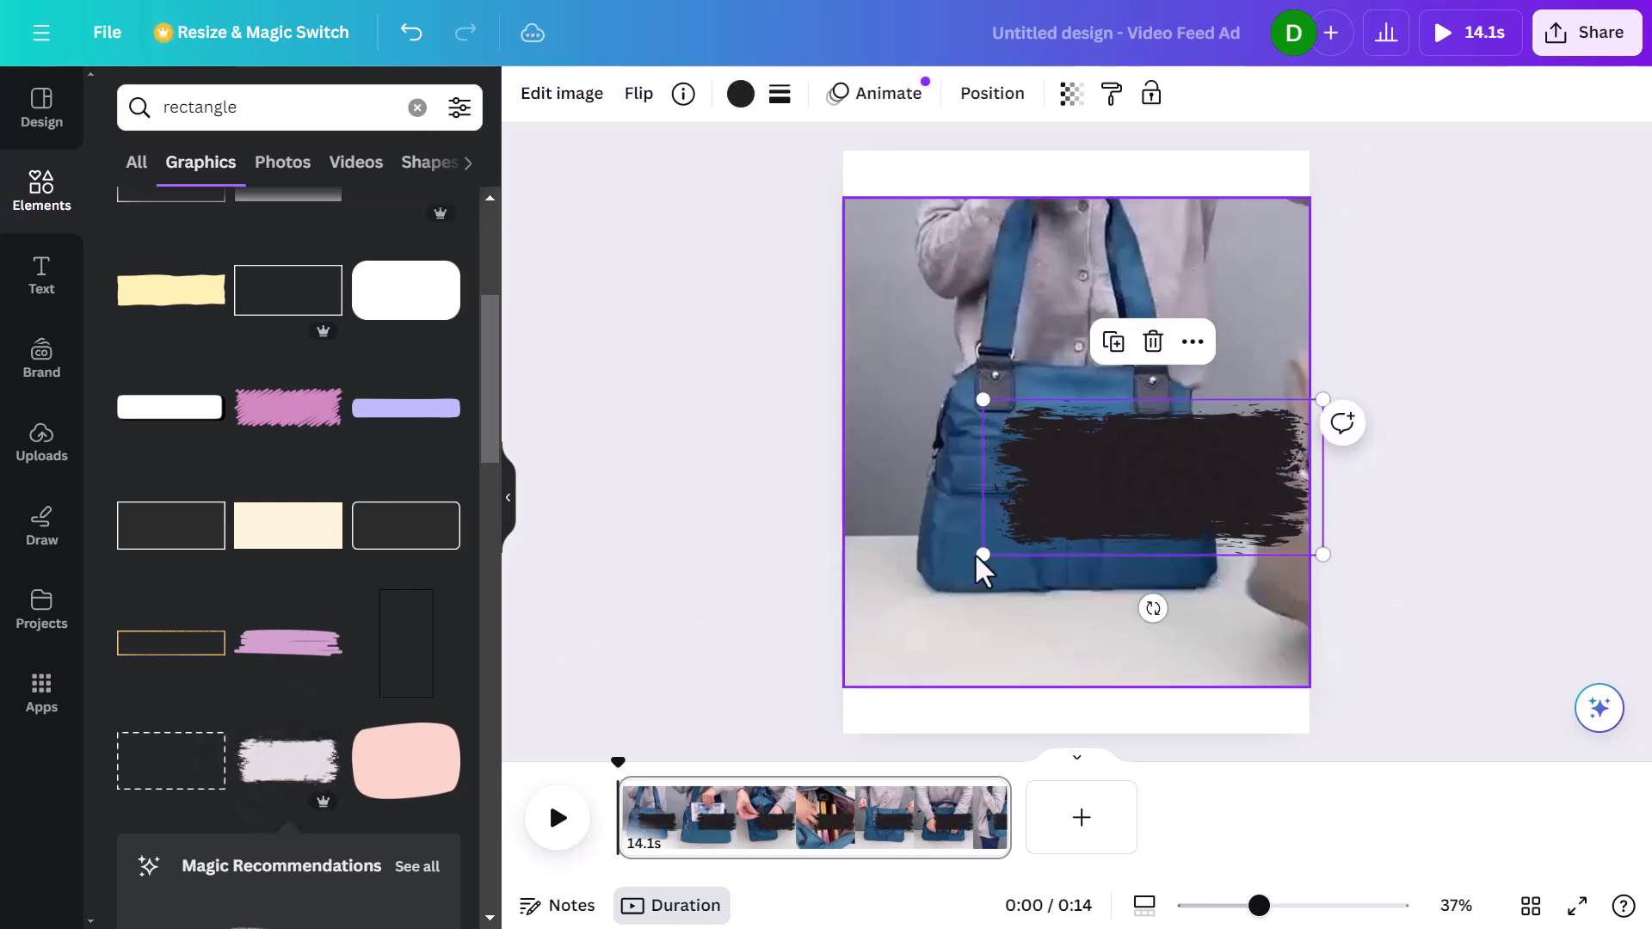
pyautogui.moveTo(983, 554)
pyautogui.mouseDown()
pyautogui.moveTo(763, 654)
pyautogui.moveTo(797, 640)
pyautogui.mouseUp()
pyautogui.moveTo(1323, 640); pyautogui.dragTo(1363, 662)
pyautogui.moveTo(1107, 535)
pyautogui.mouseDown()
pyautogui.moveTo(1087, 679)
pyautogui.moveTo(1099, 745)
pyautogui.mouseUp()
# Step: Duplicate the brush stroke, flip the copy vertically, enlarge it slightly and place it across the page's top edge
pyautogui.hotkey('ctrl', 'd')
pyautogui.moveTo(1180, 700)
pyautogui.mouseDown()
pyautogui.moveTo(1185, 33)
pyautogui.moveTo(1113, 152)
pyautogui.moveTo(1117, 215)
pyautogui.mouseUp()
pyautogui.click(642, 96)
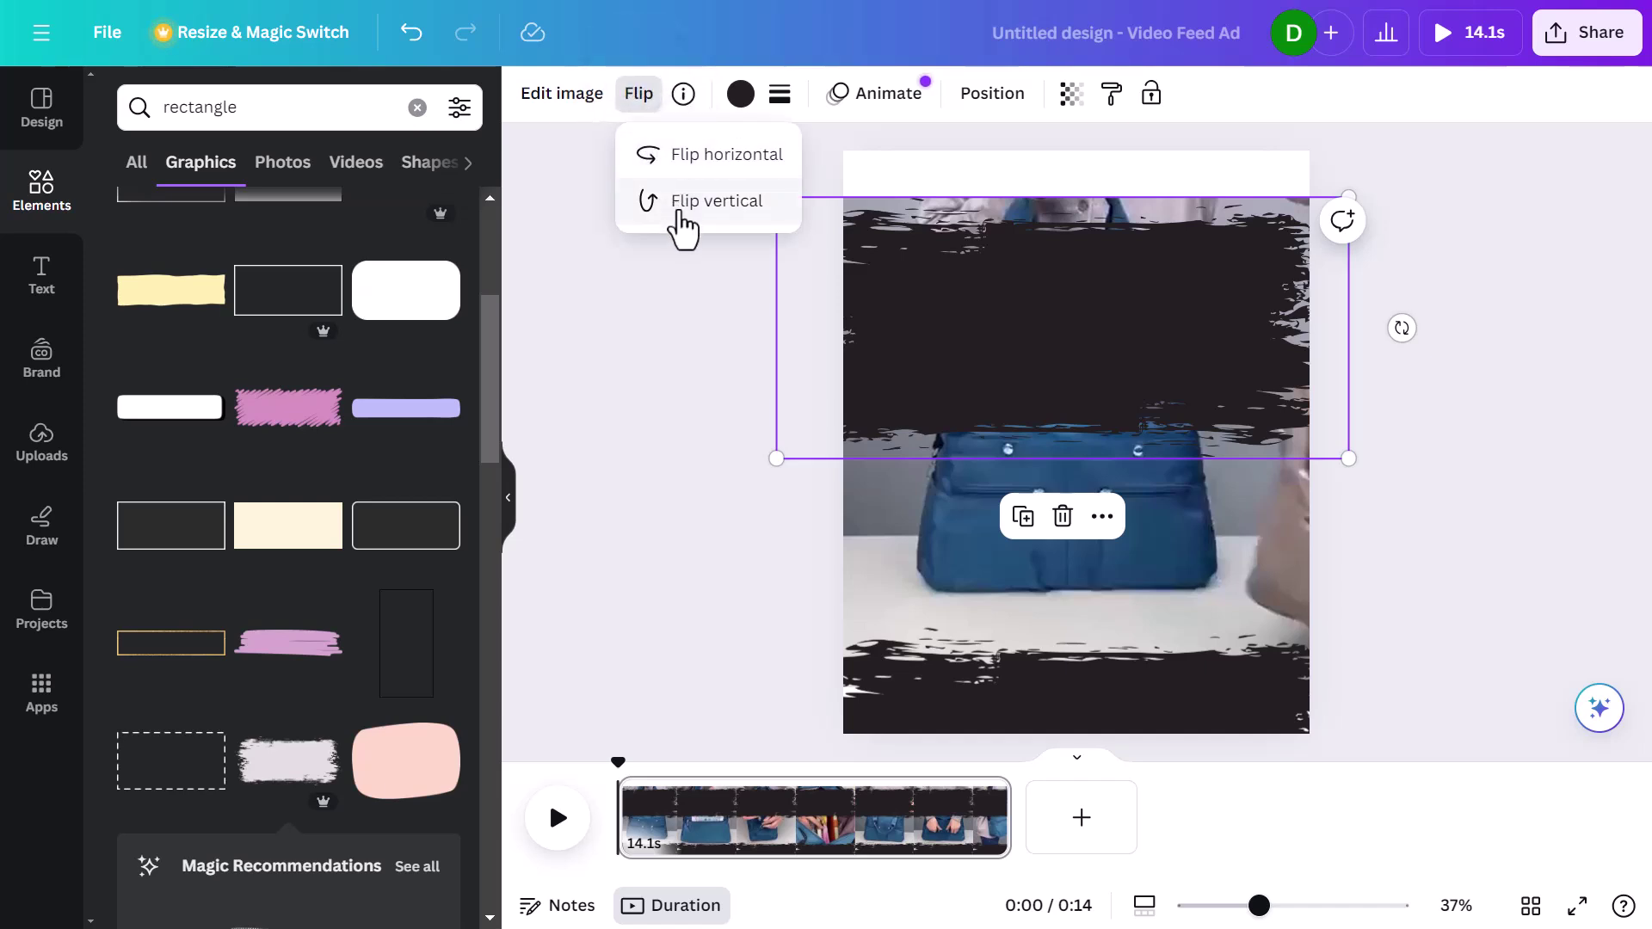
pyautogui.click(680, 215)
pyautogui.moveTo(1033, 398)
pyautogui.mouseDown()
pyautogui.moveTo(1081, 158)
pyautogui.moveTo(1055, 170)
pyautogui.mouseUp()
pyautogui.moveTo(1339, 232); pyautogui.dragTo(1375, 251)
pyautogui.moveTo(1173, 195); pyautogui.dragTo(1161, 172)
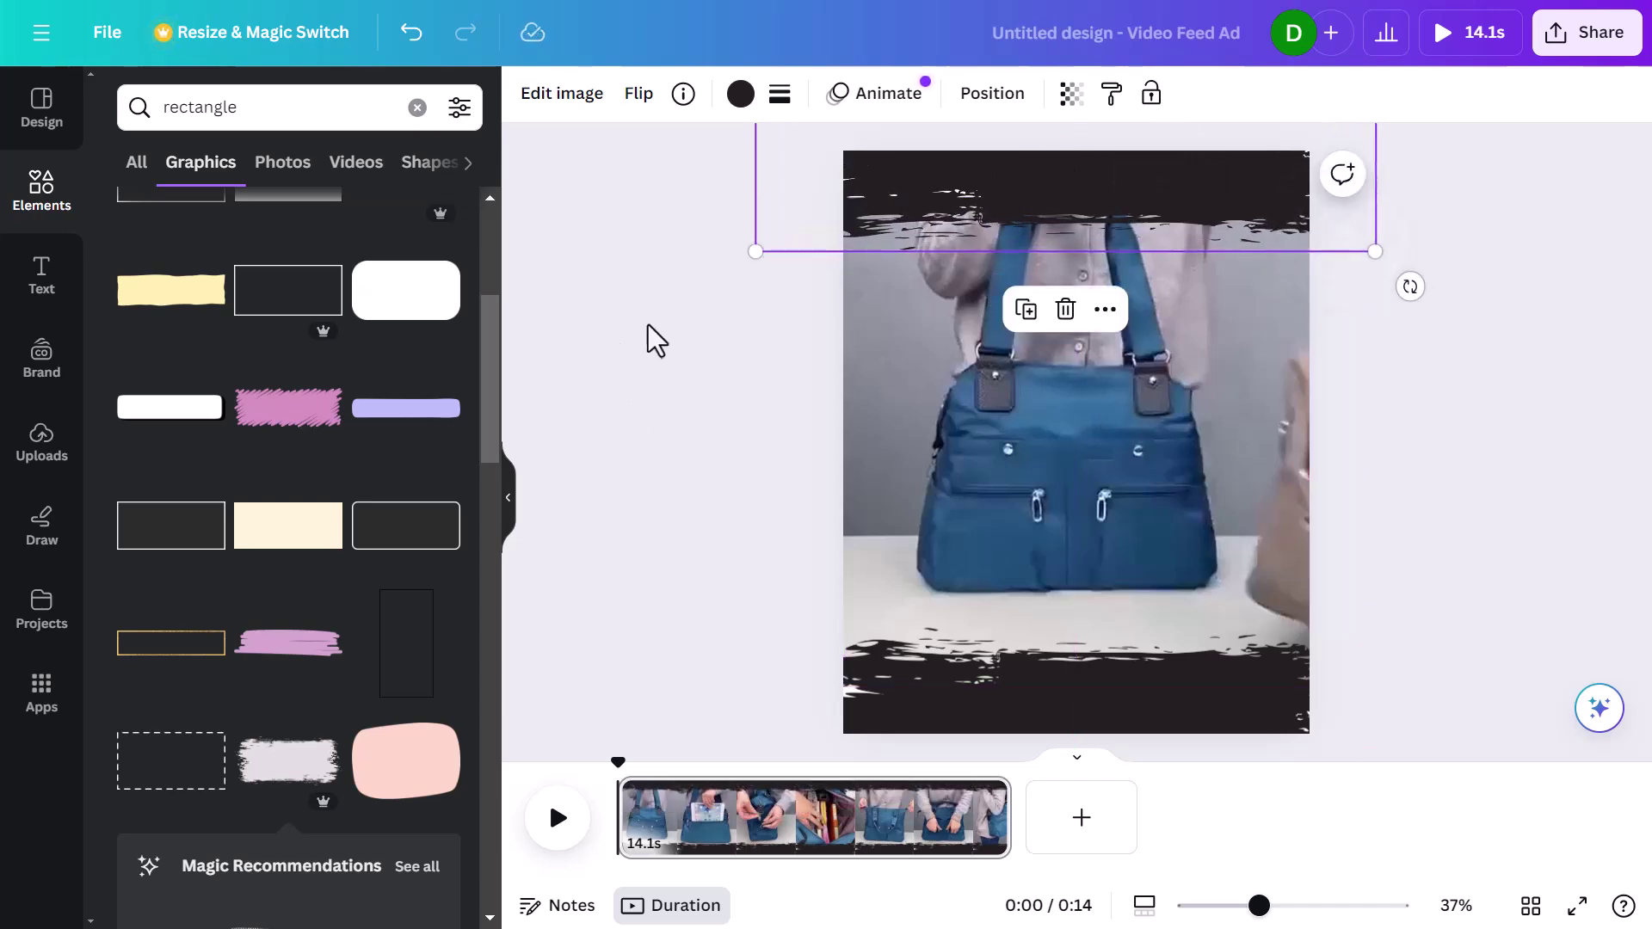
# Step: Recolour both the top and bottom brush strokes to the default teal
pyautogui.click(742, 95)
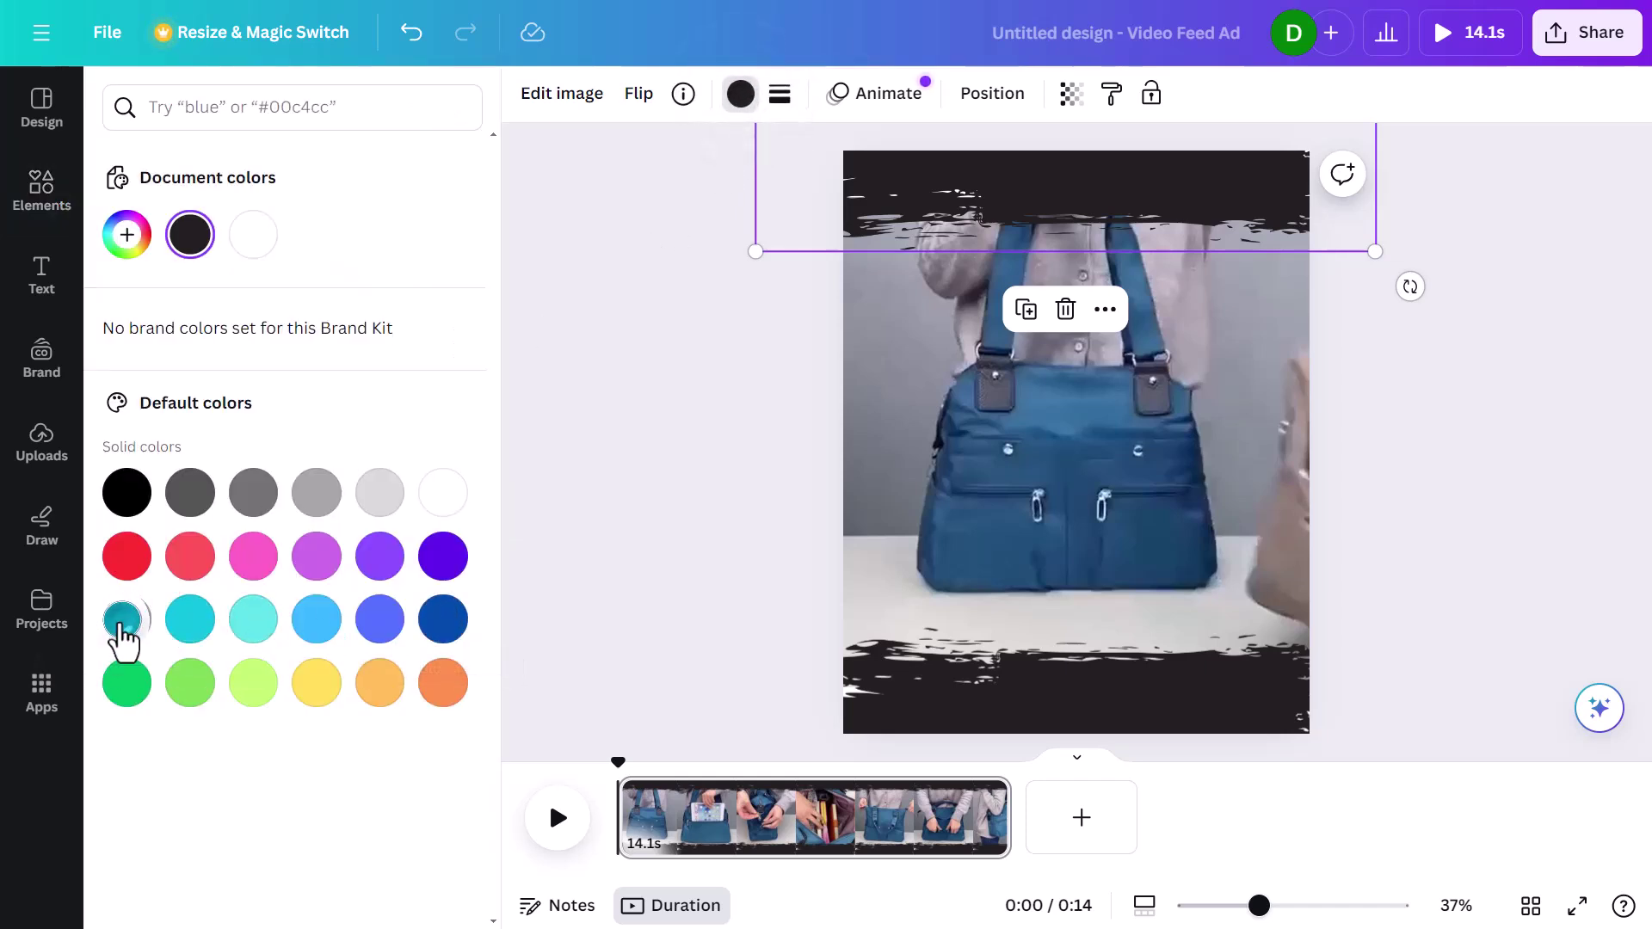
pyautogui.click(125, 631)
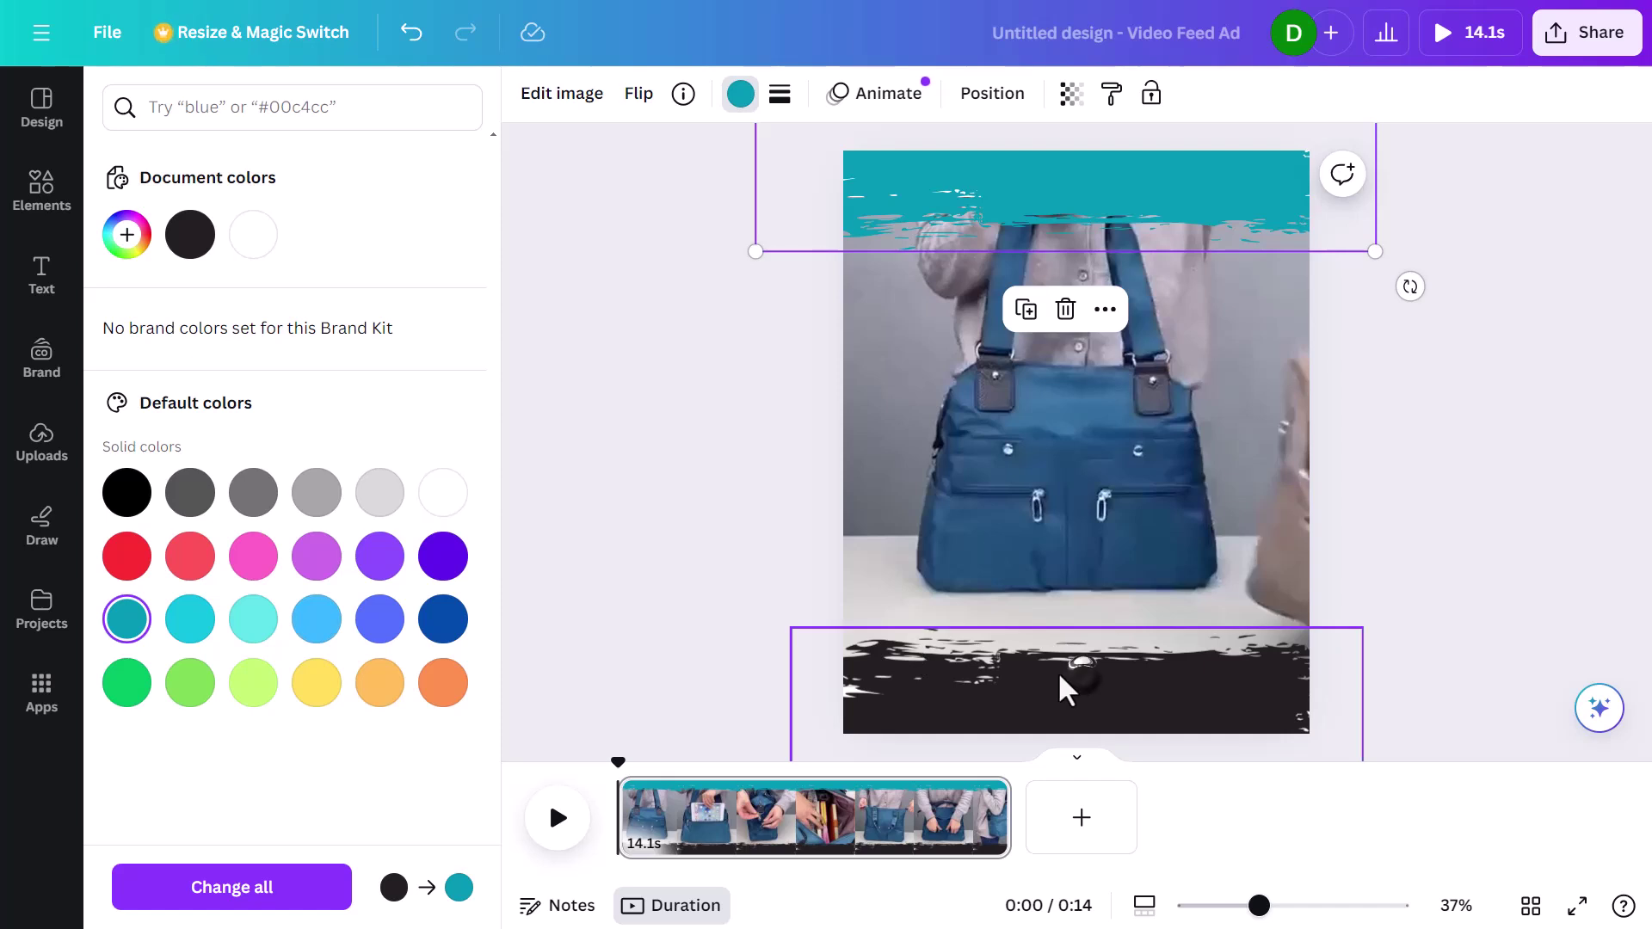
pyautogui.click(1071, 678)
pyautogui.click(131, 618)
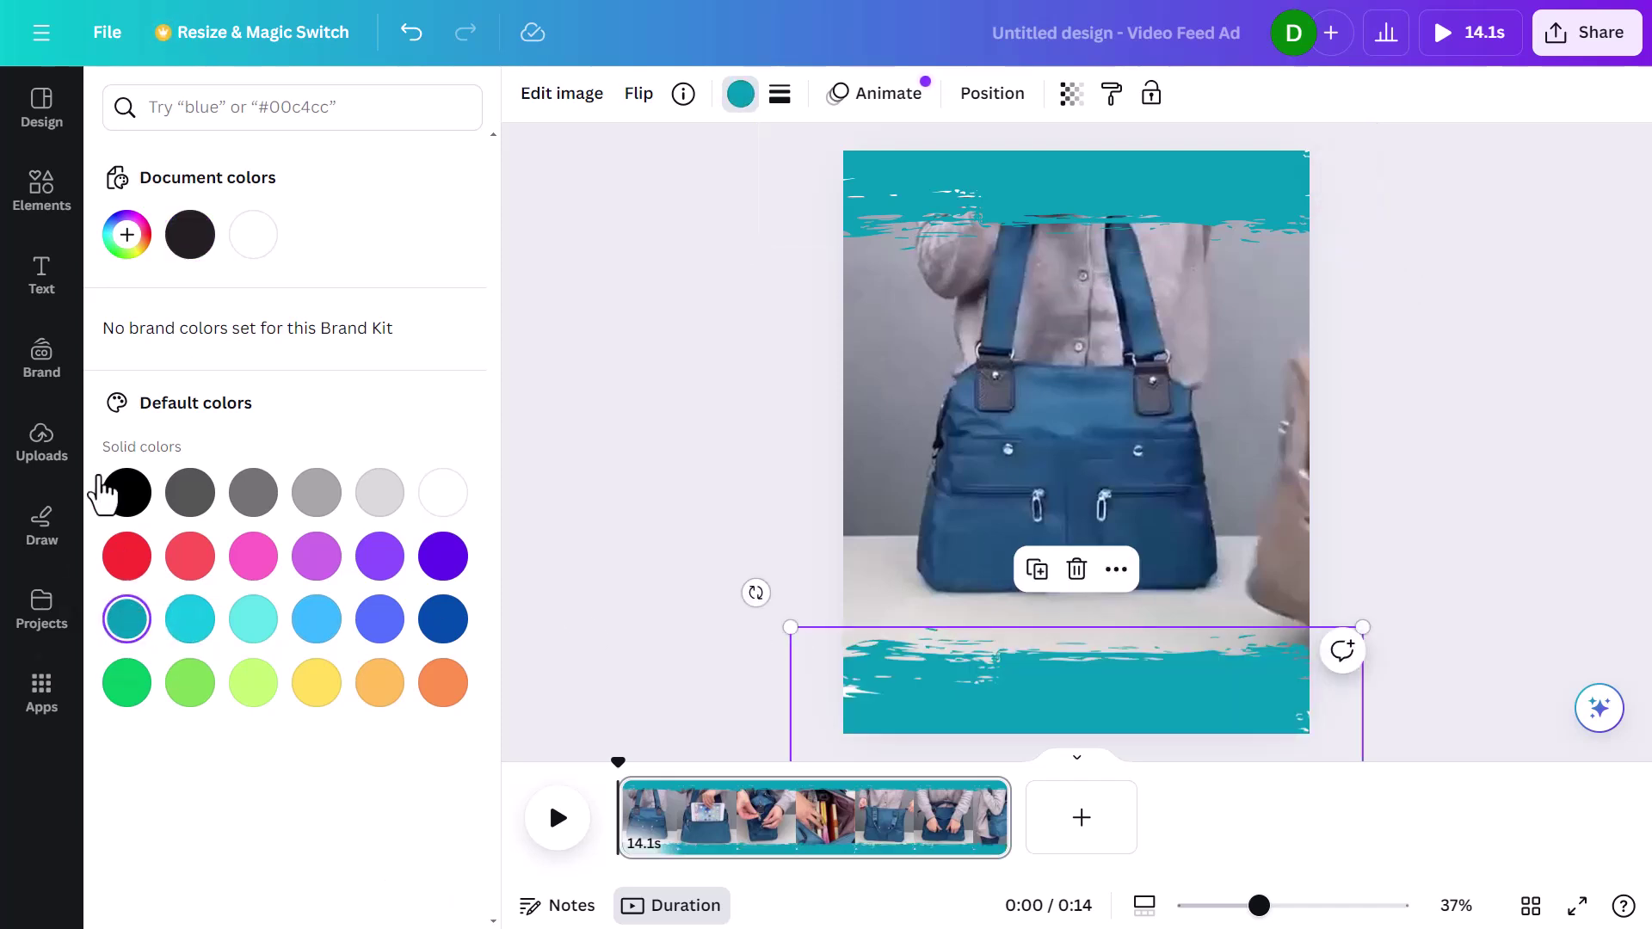
# Step: Add the SALE font combination to the page and change its text to "MY TOTE BAG"
pyautogui.click(42, 273)
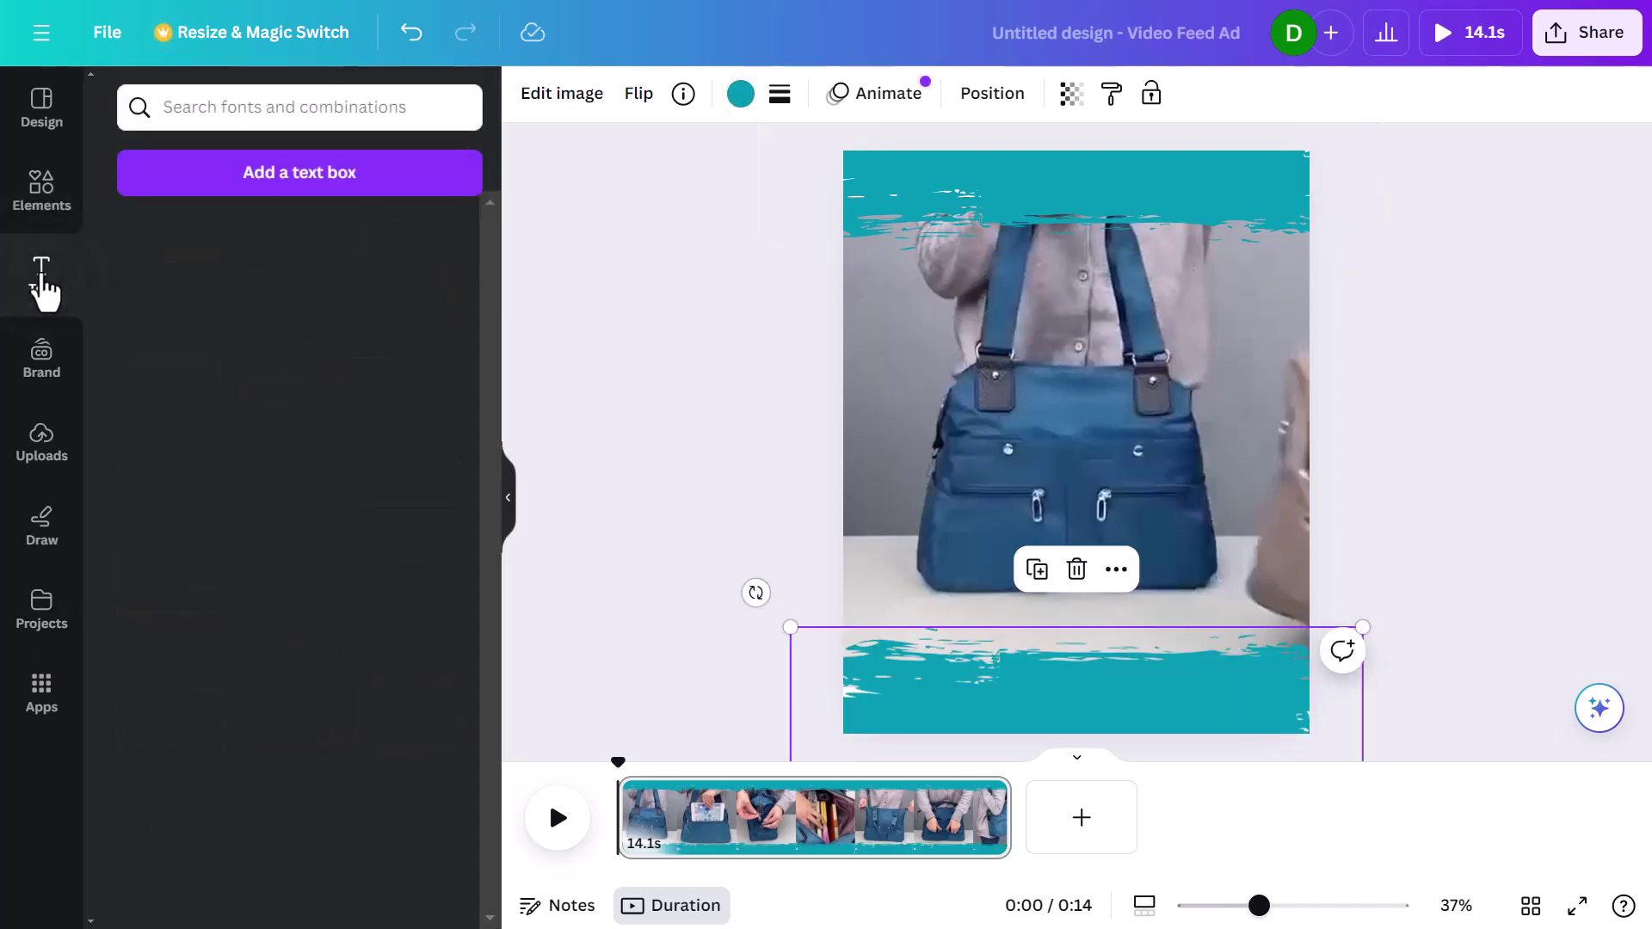
pyautogui.scroll(-4, 284, 447)
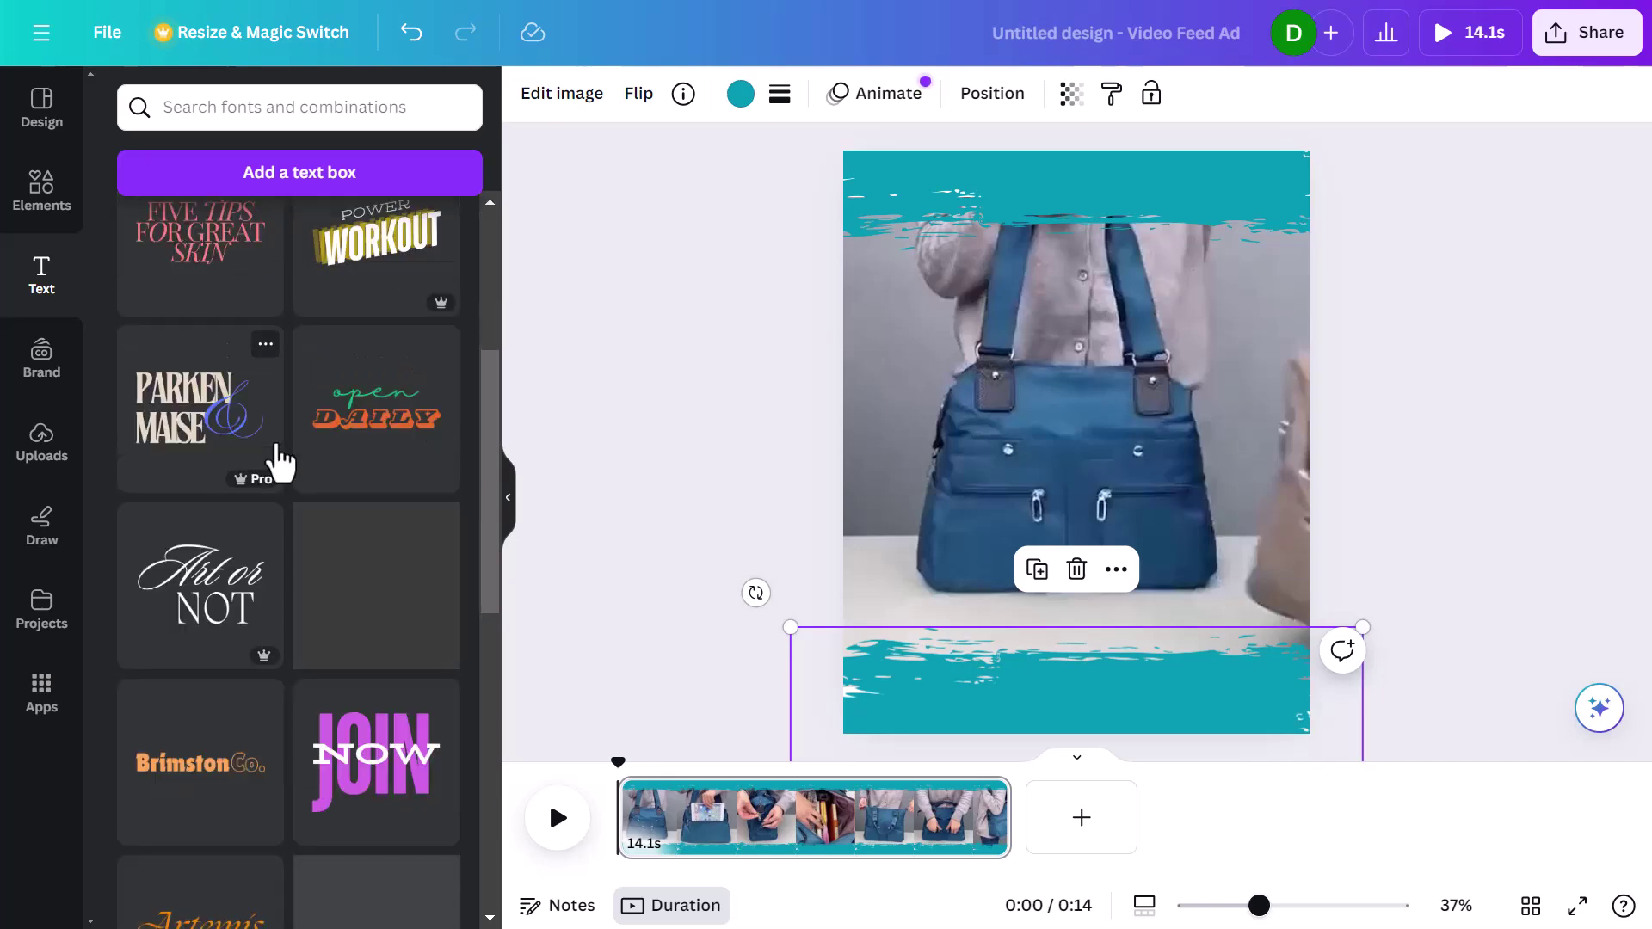
pyautogui.scroll(-9, 284, 482)
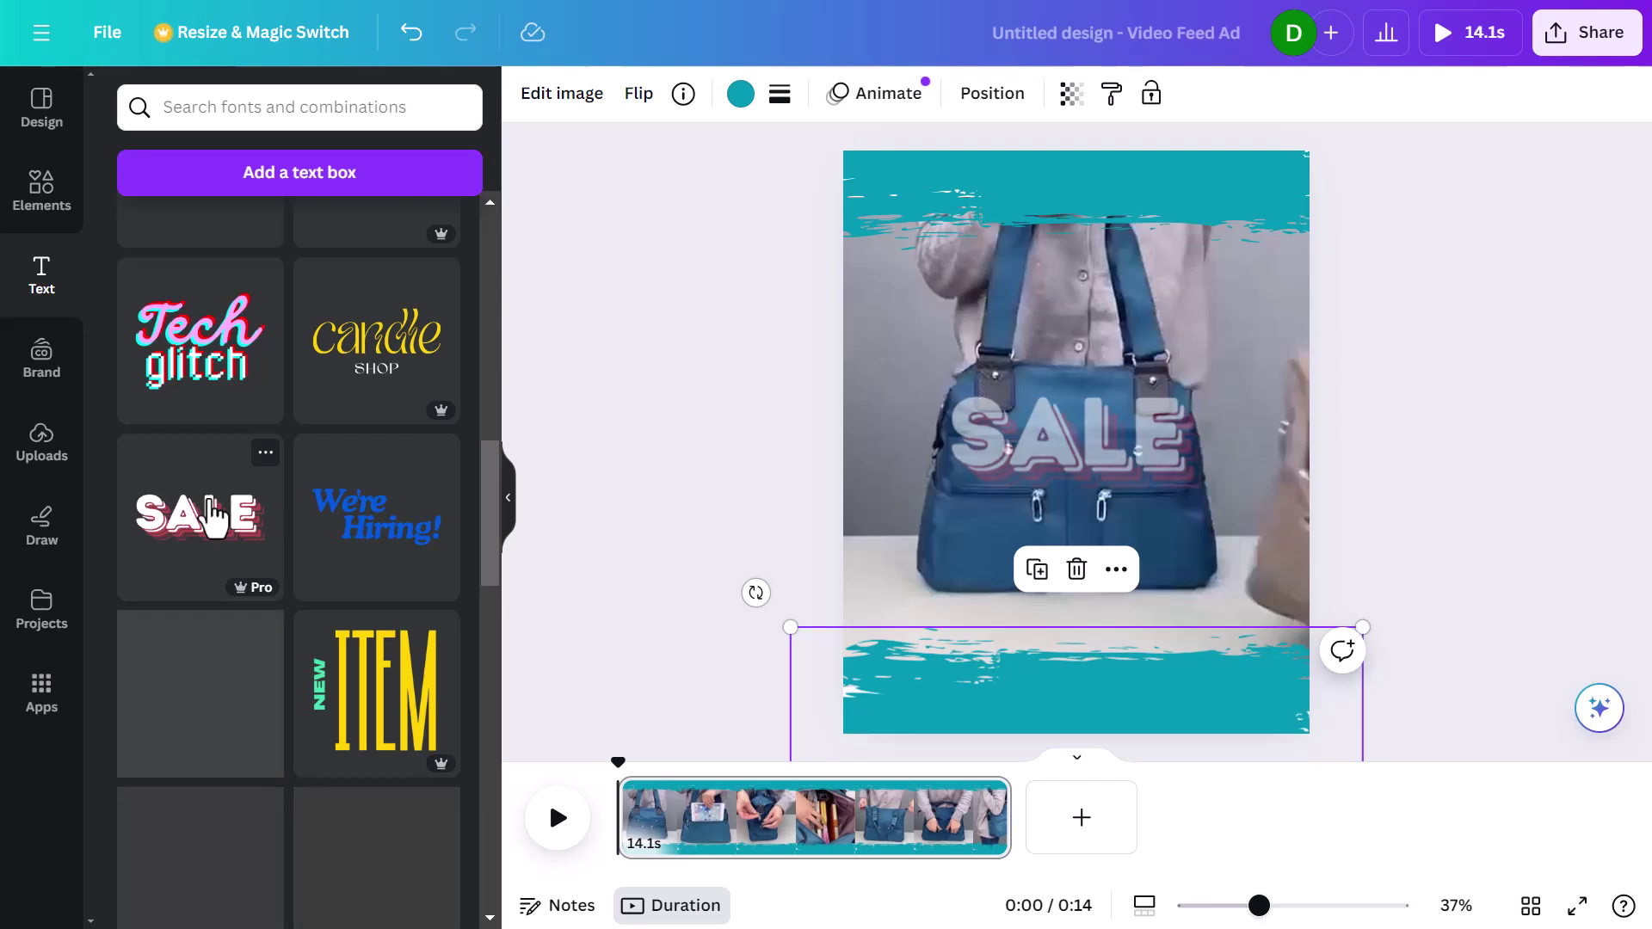
pyautogui.click(1093, 448)
pyautogui.doubleClick(1093, 448)
pyautogui.write('MY')
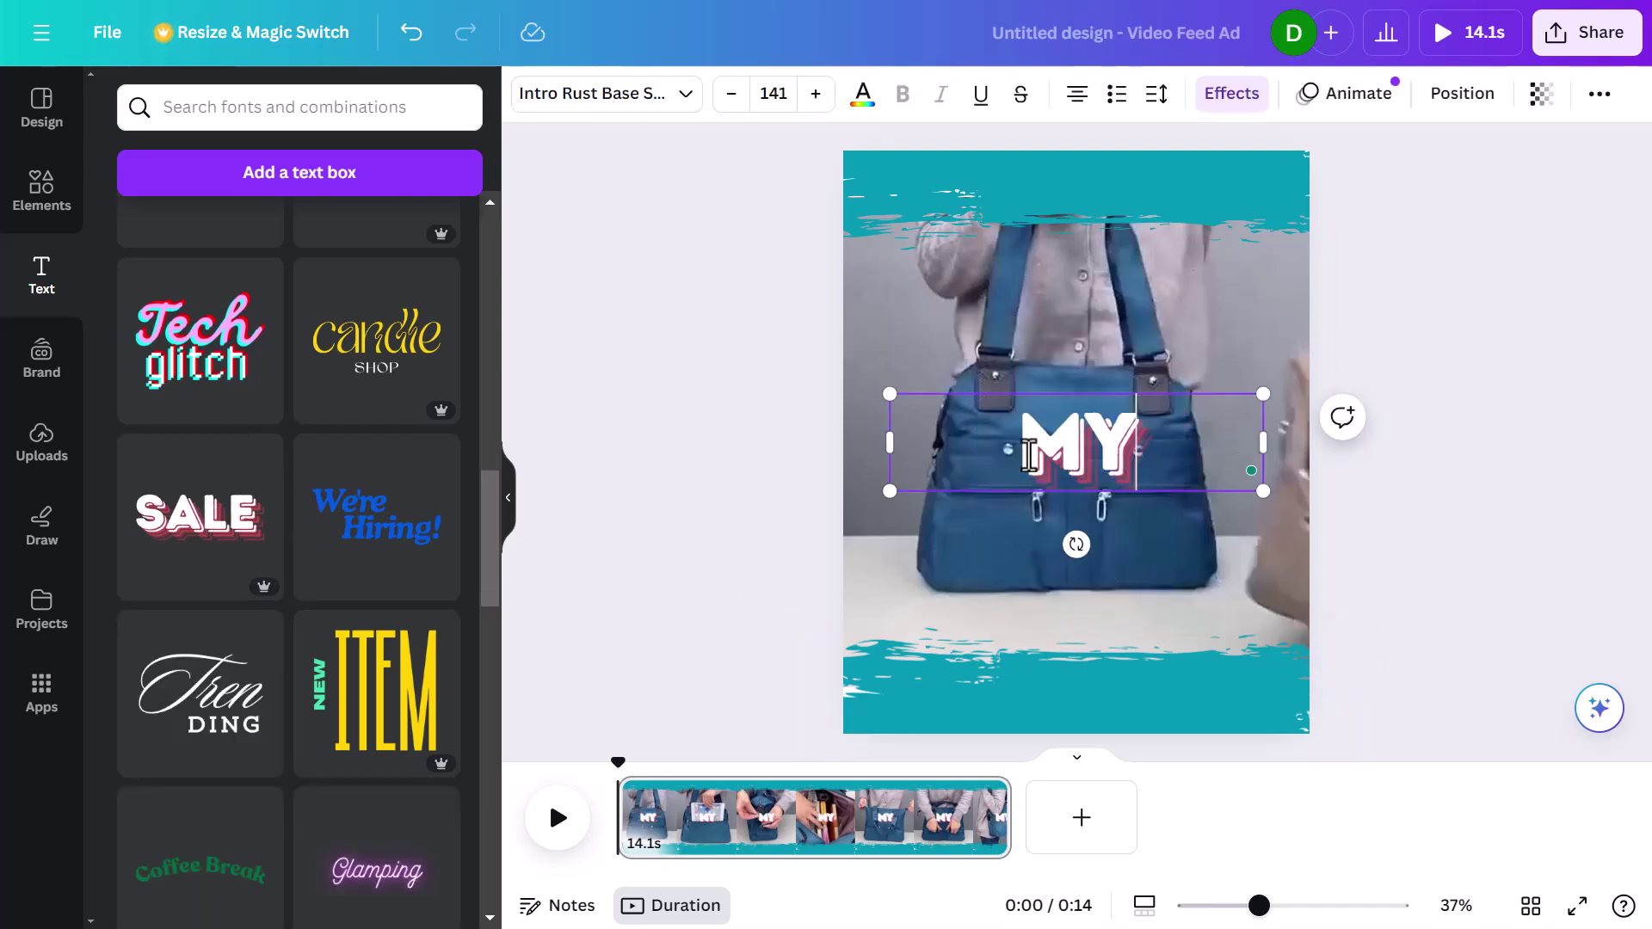
pyautogui.write(' TOTE BAG')
# Step: Move the MY TOTE BAG heading onto the top brush band, scale it to font size 119 and centre it horizontally
pyautogui.moveTo(1165, 502); pyautogui.dragTo(1173, 247)
pyautogui.moveTo(1263, 316); pyautogui.dragTo(1208, 287)
pyautogui.moveTo(1208, 215); pyautogui.dragTo(1310, 226)
pyautogui.doubleClick(898, 220)
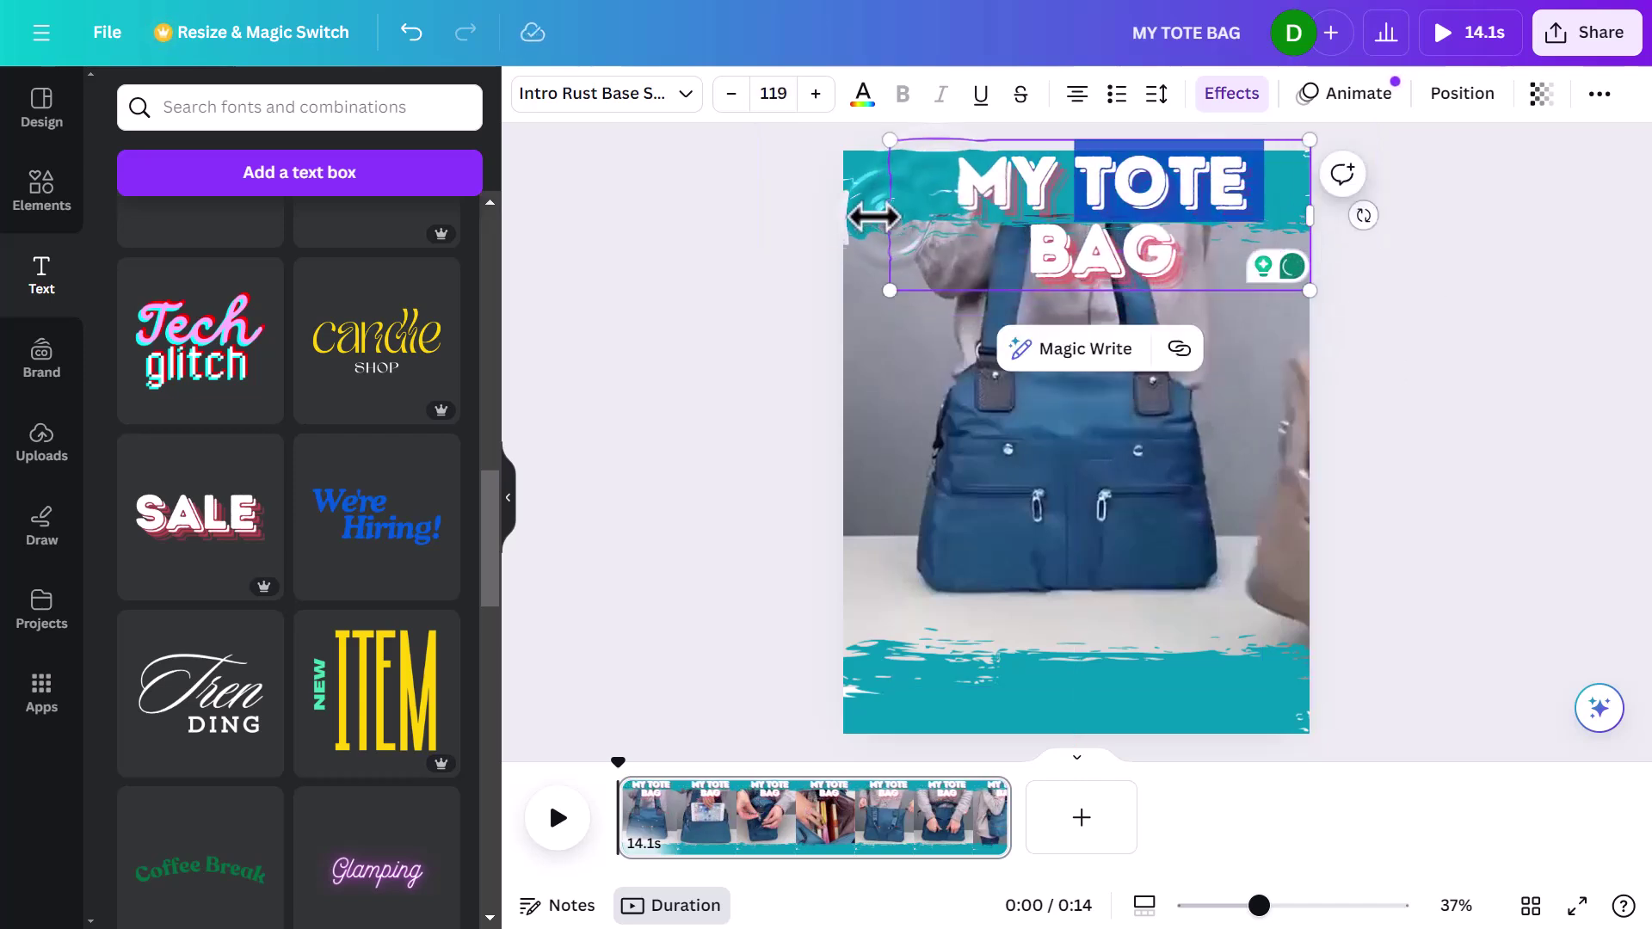
pyautogui.moveTo(881, 215); pyautogui.dragTo(850, 218)
pyautogui.moveTo(1022, 215); pyautogui.dragTo(1084, 213)
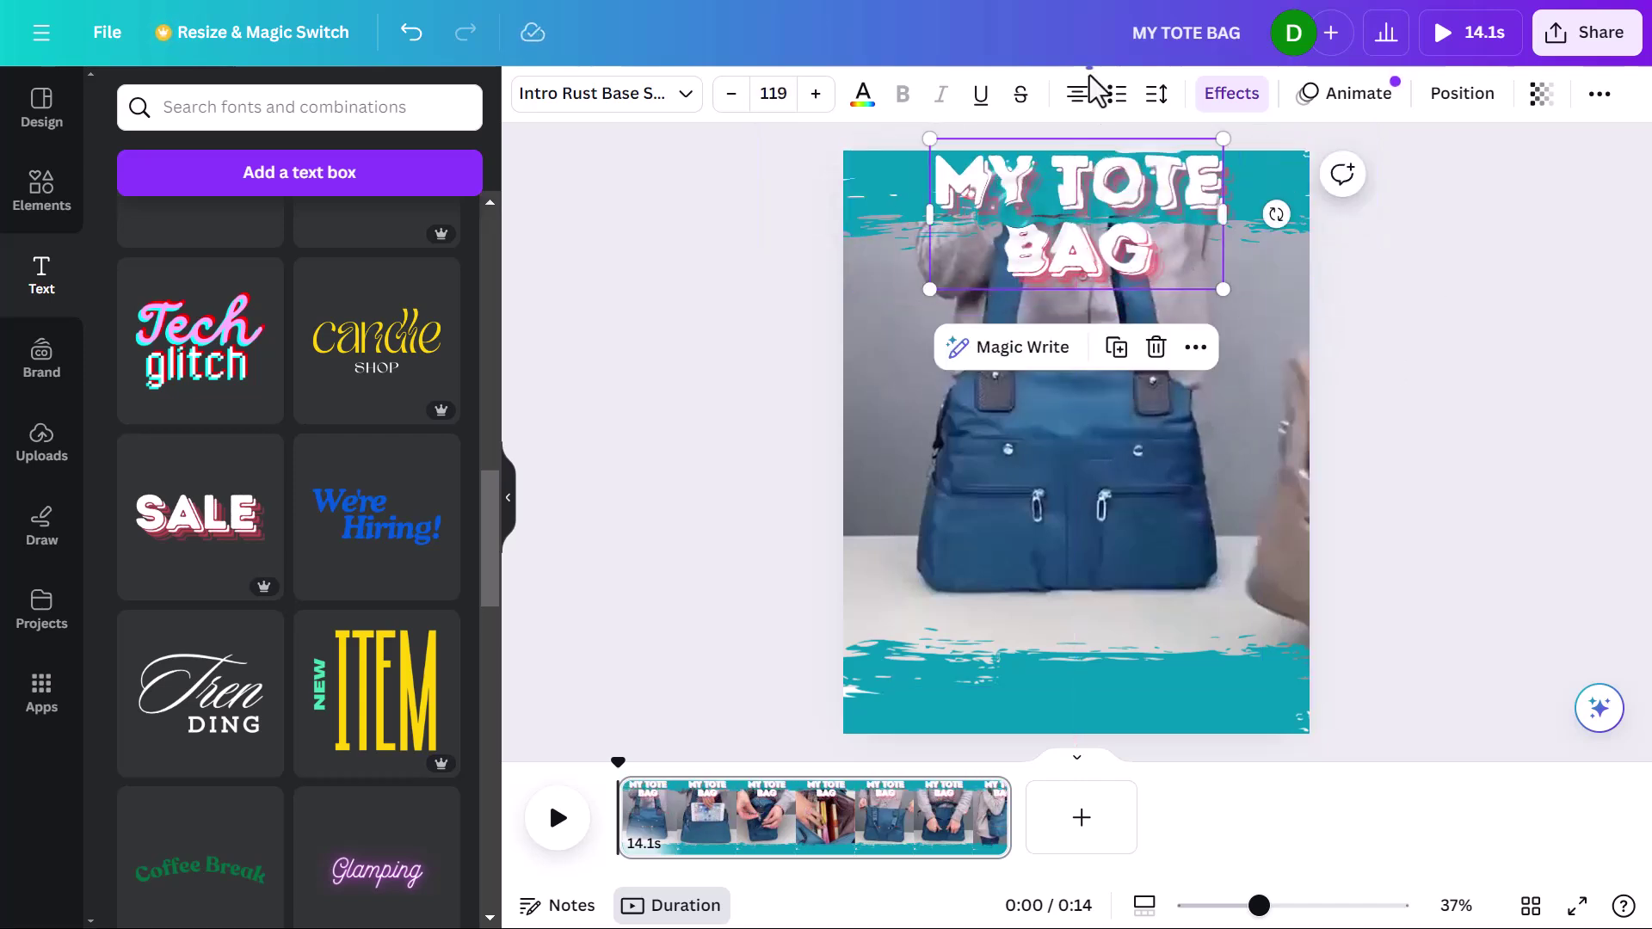
# Step: Tighten the line spacing of the MY TOTE BAG heading so its two lines sit closer together
pyautogui.click(1157, 93)
pyautogui.moveTo(1213, 272); pyautogui.dragTo(1222, 272)
pyautogui.click(714, 348)
# Step: Add the "Play time" font combination to the page and ungroup its two text lines
pyautogui.scroll(5, 210, 608)
pyautogui.scroll(-6, 216, 607)
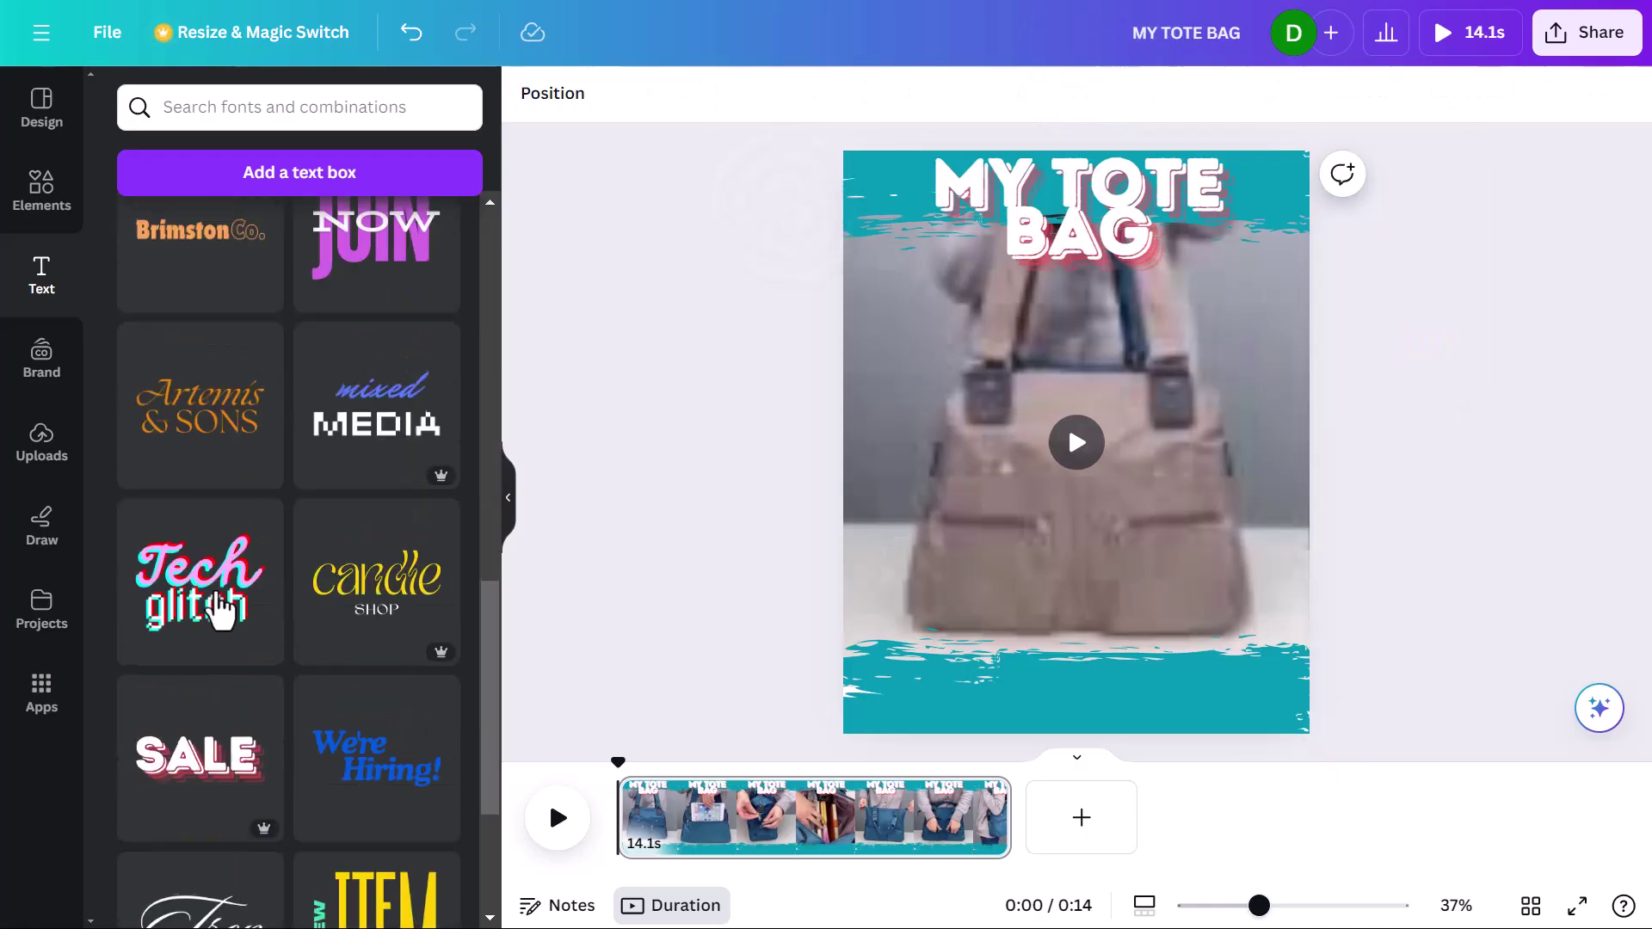
pyautogui.scroll(-12, 215, 607)
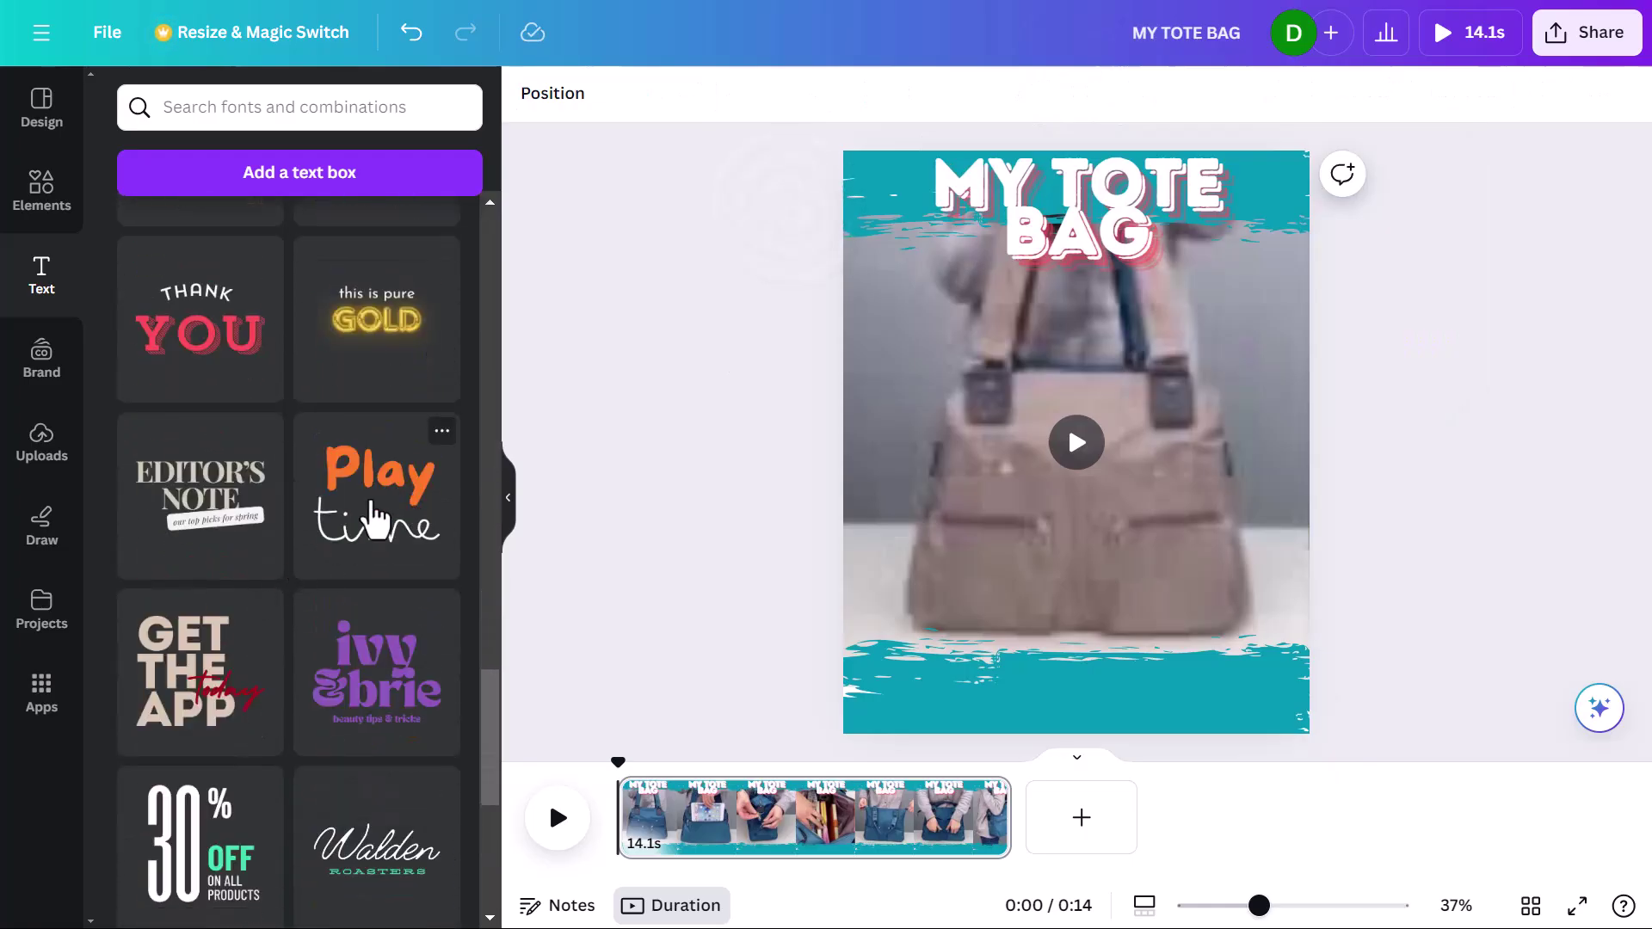
pyautogui.click(374, 516)
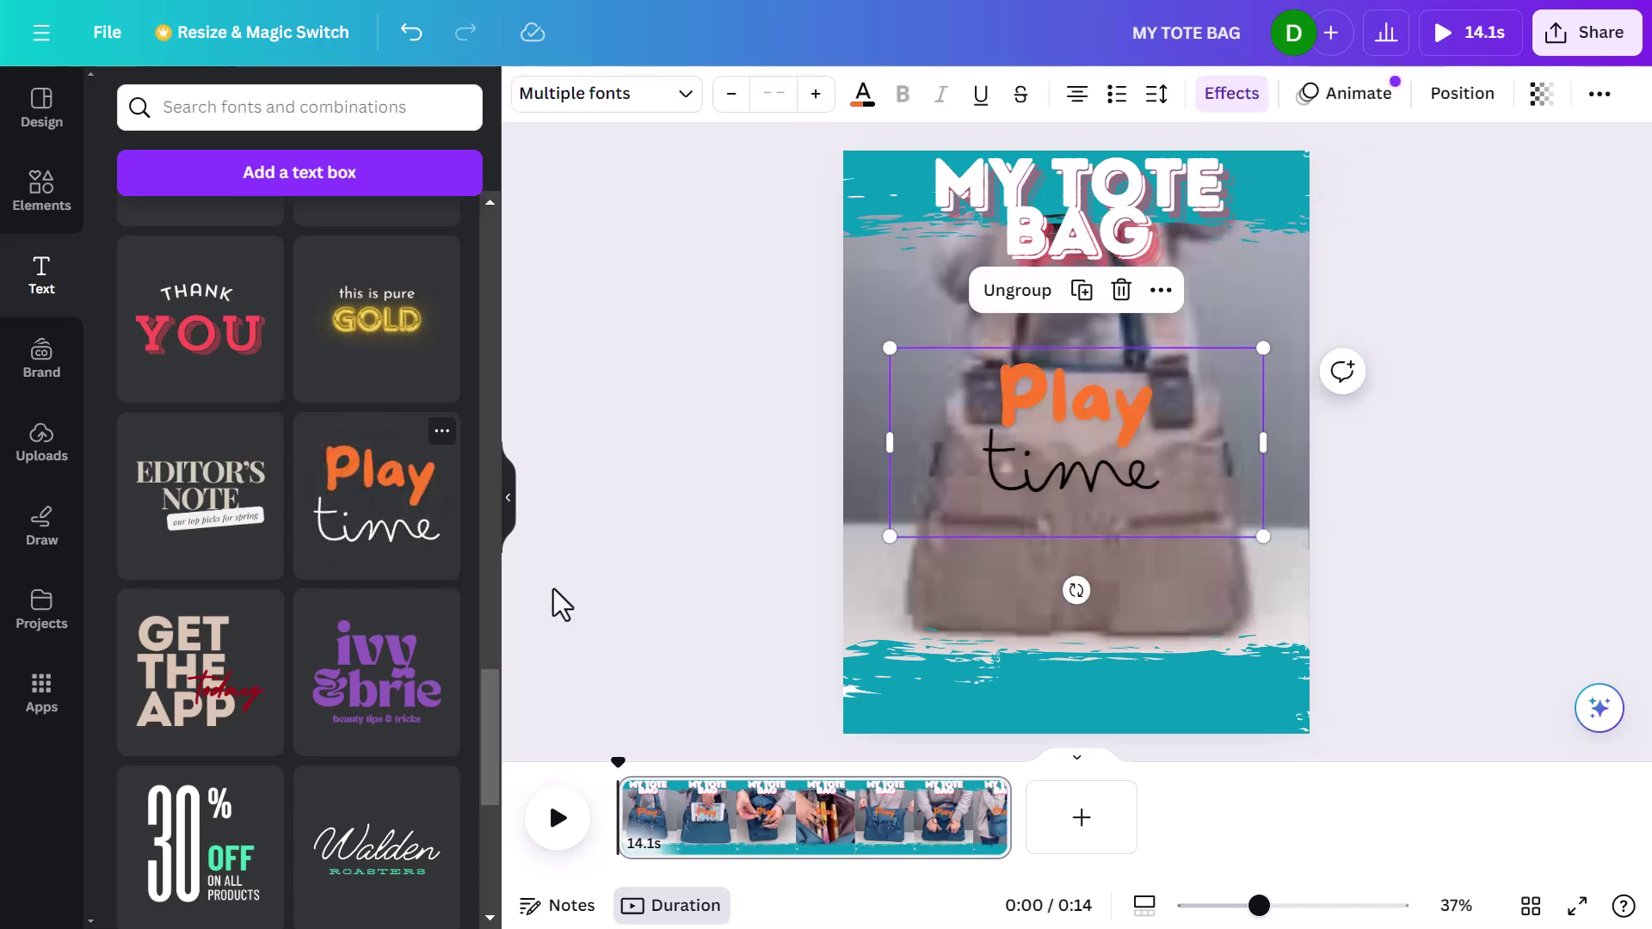
pyautogui.click(1017, 292)
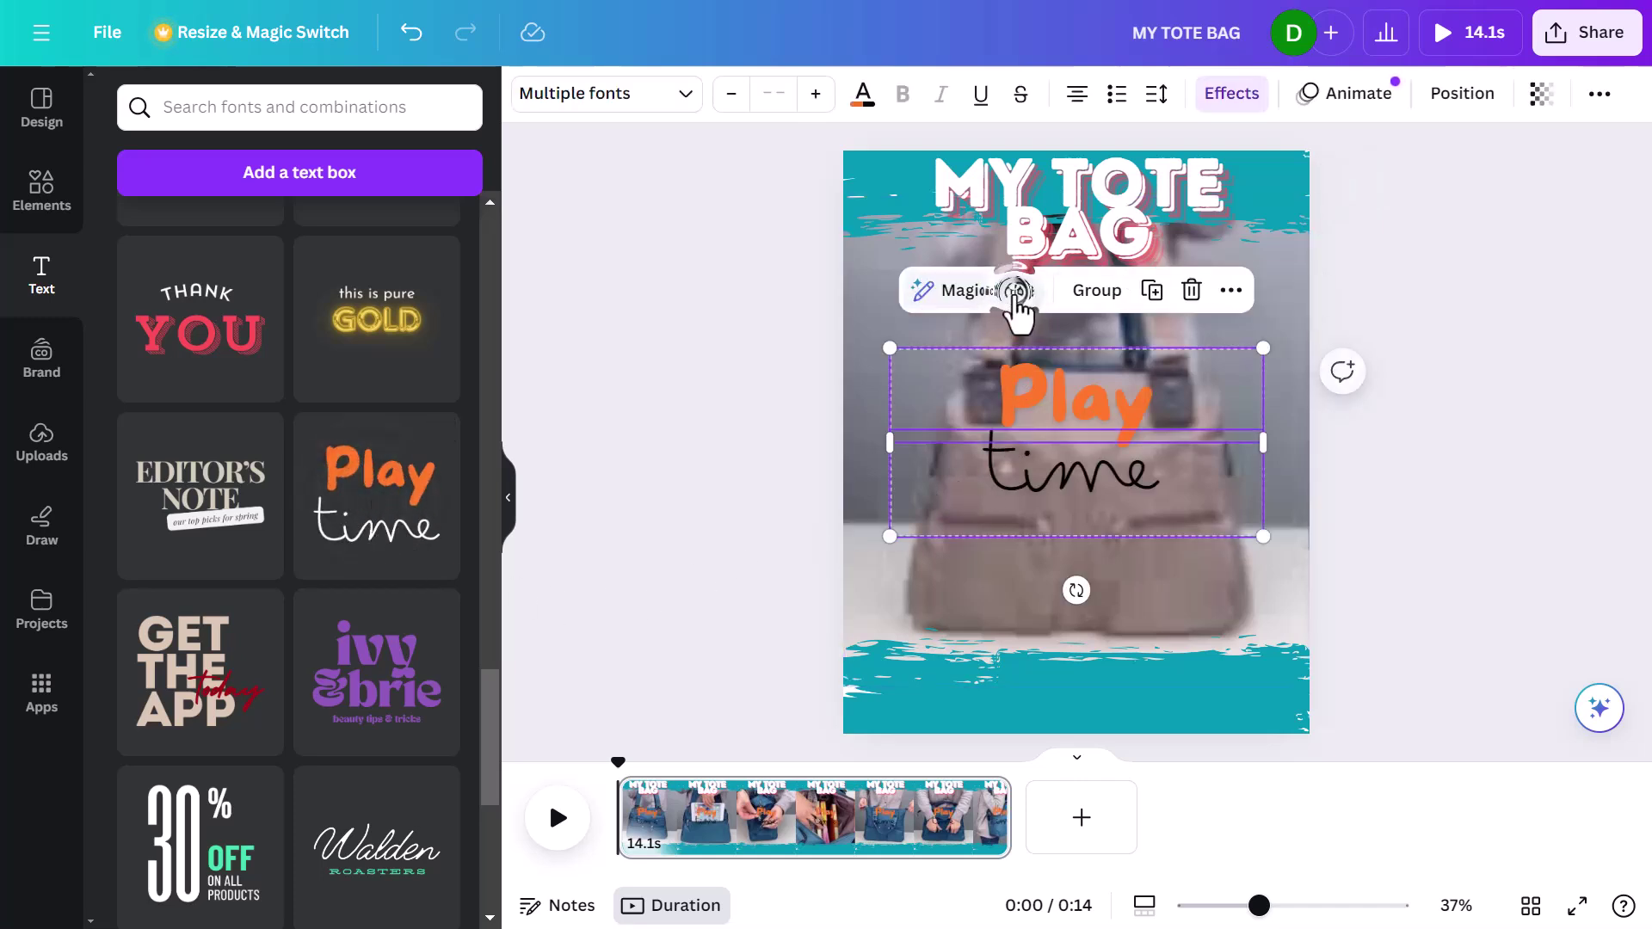
pyautogui.click(657, 507)
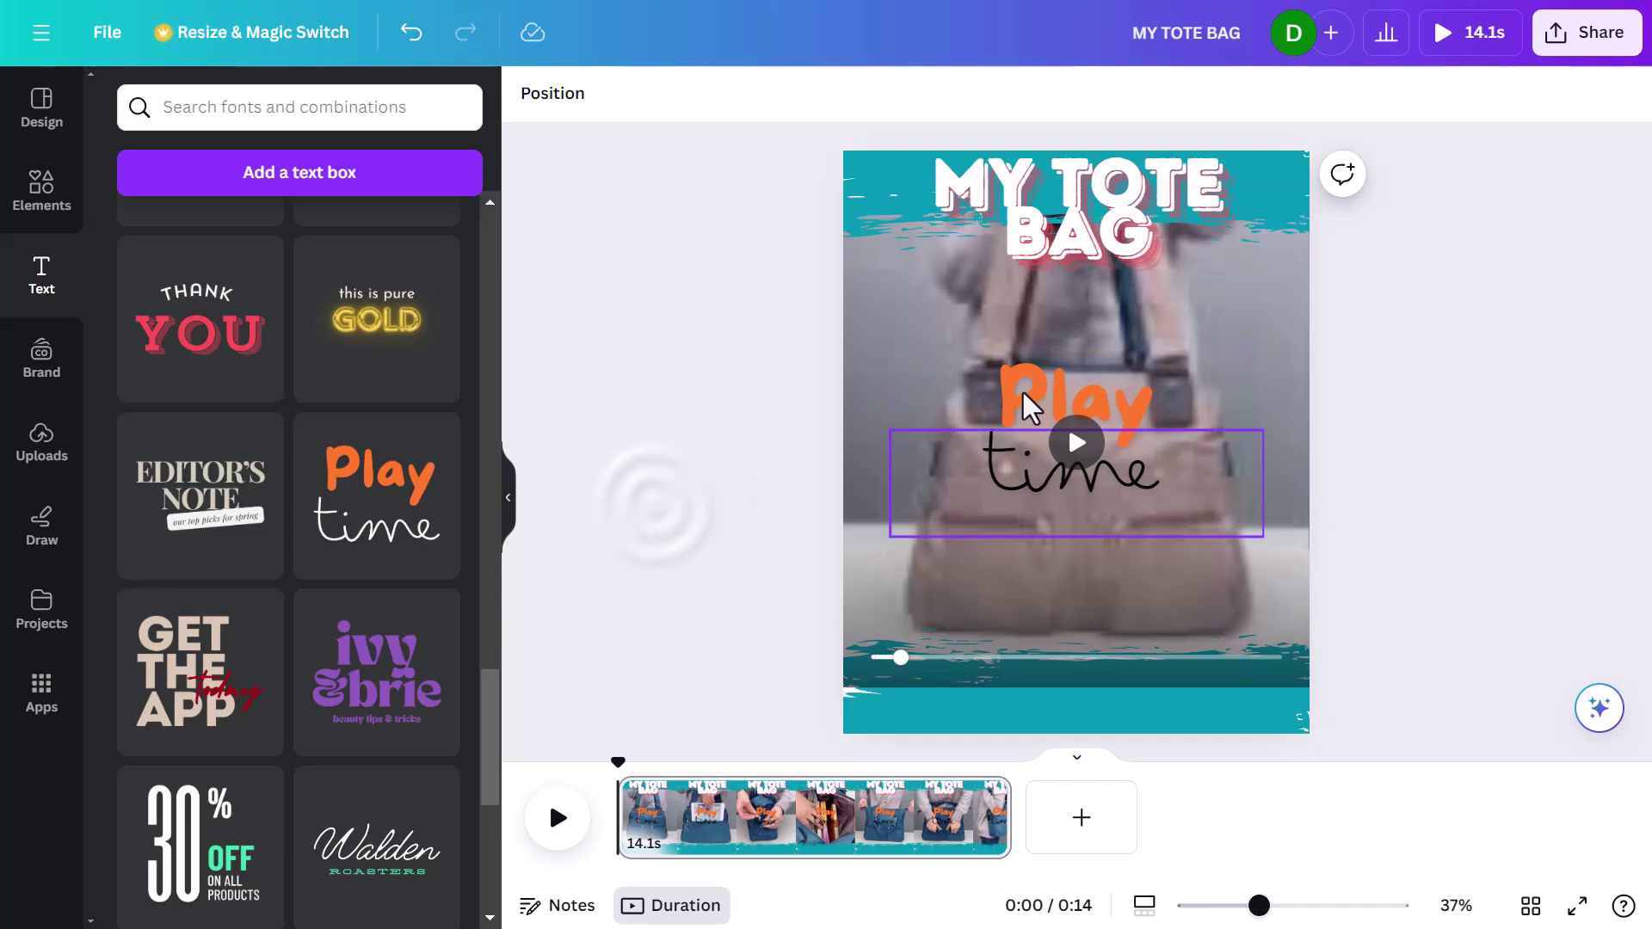
# Step: Move the "Play" text onto the lower teal brush band and change its wording to "50% OFF THIS WEEK!"
pyautogui.moveTo(1154, 396); pyautogui.dragTo(1141, 684)
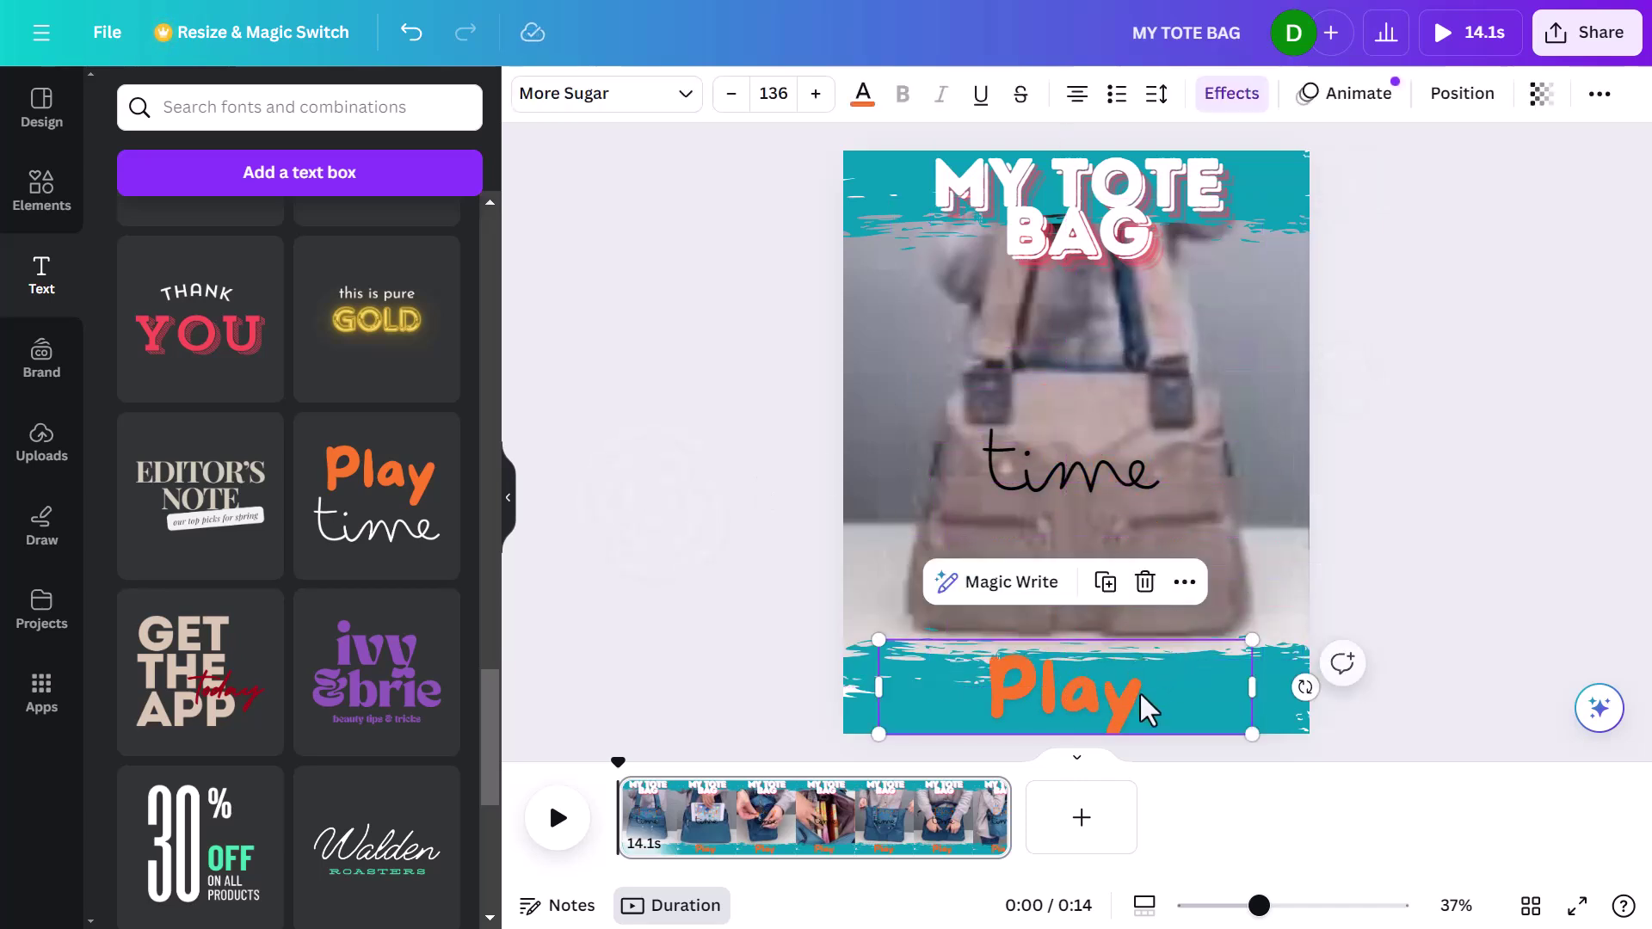
pyautogui.doubleClick(1138, 699)
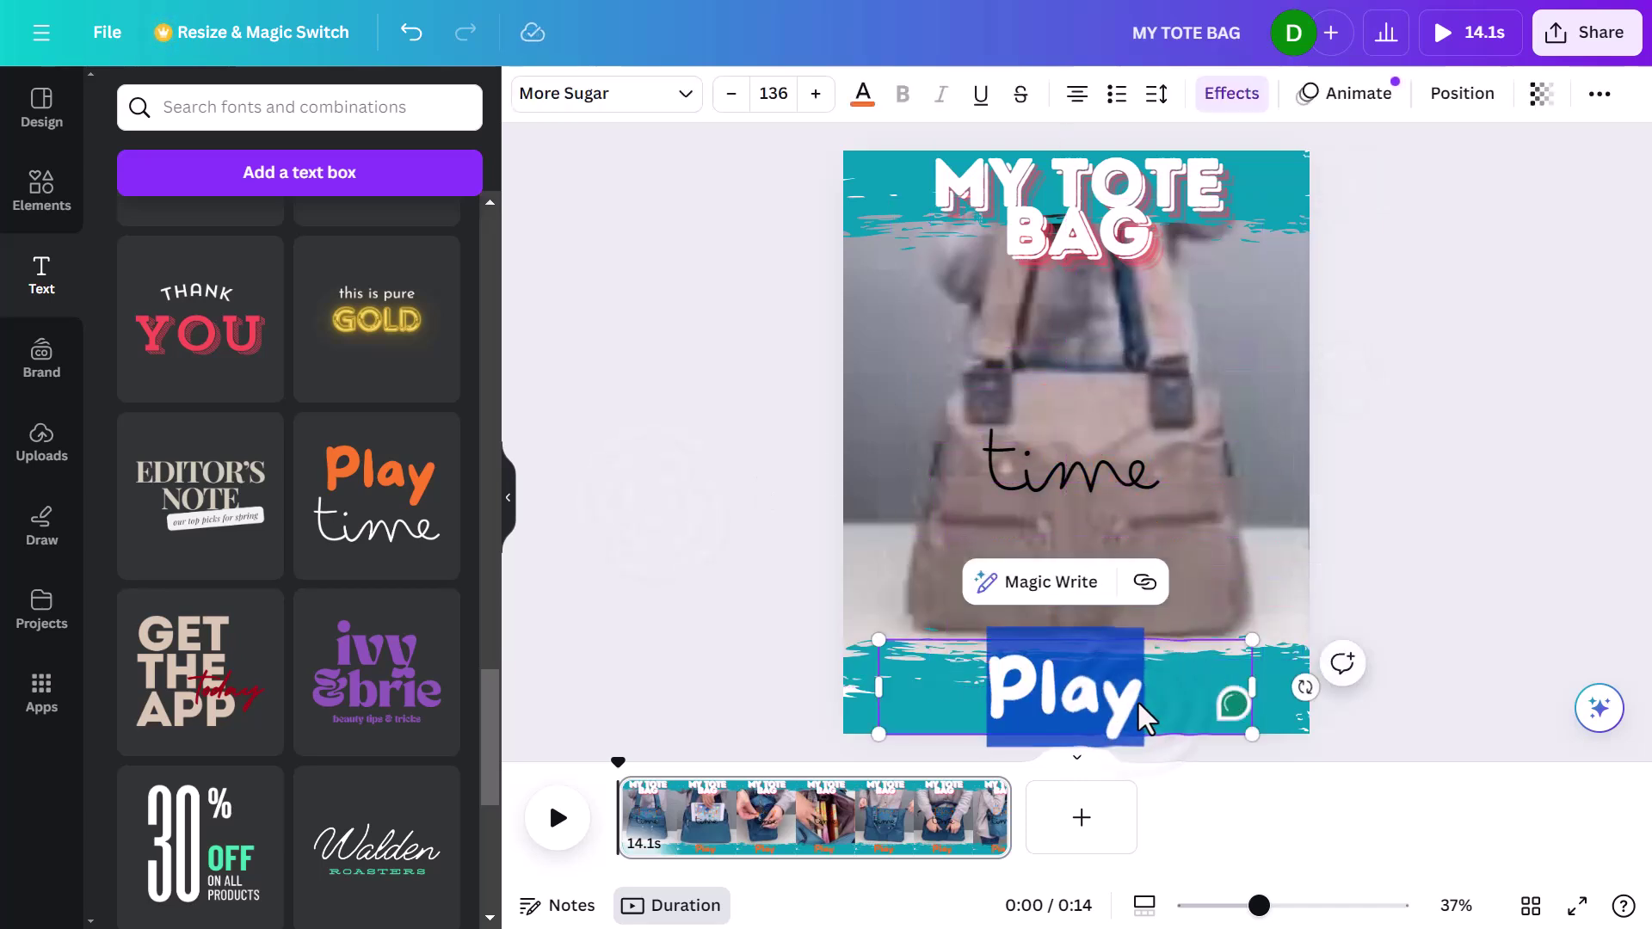
pyautogui.write('50')
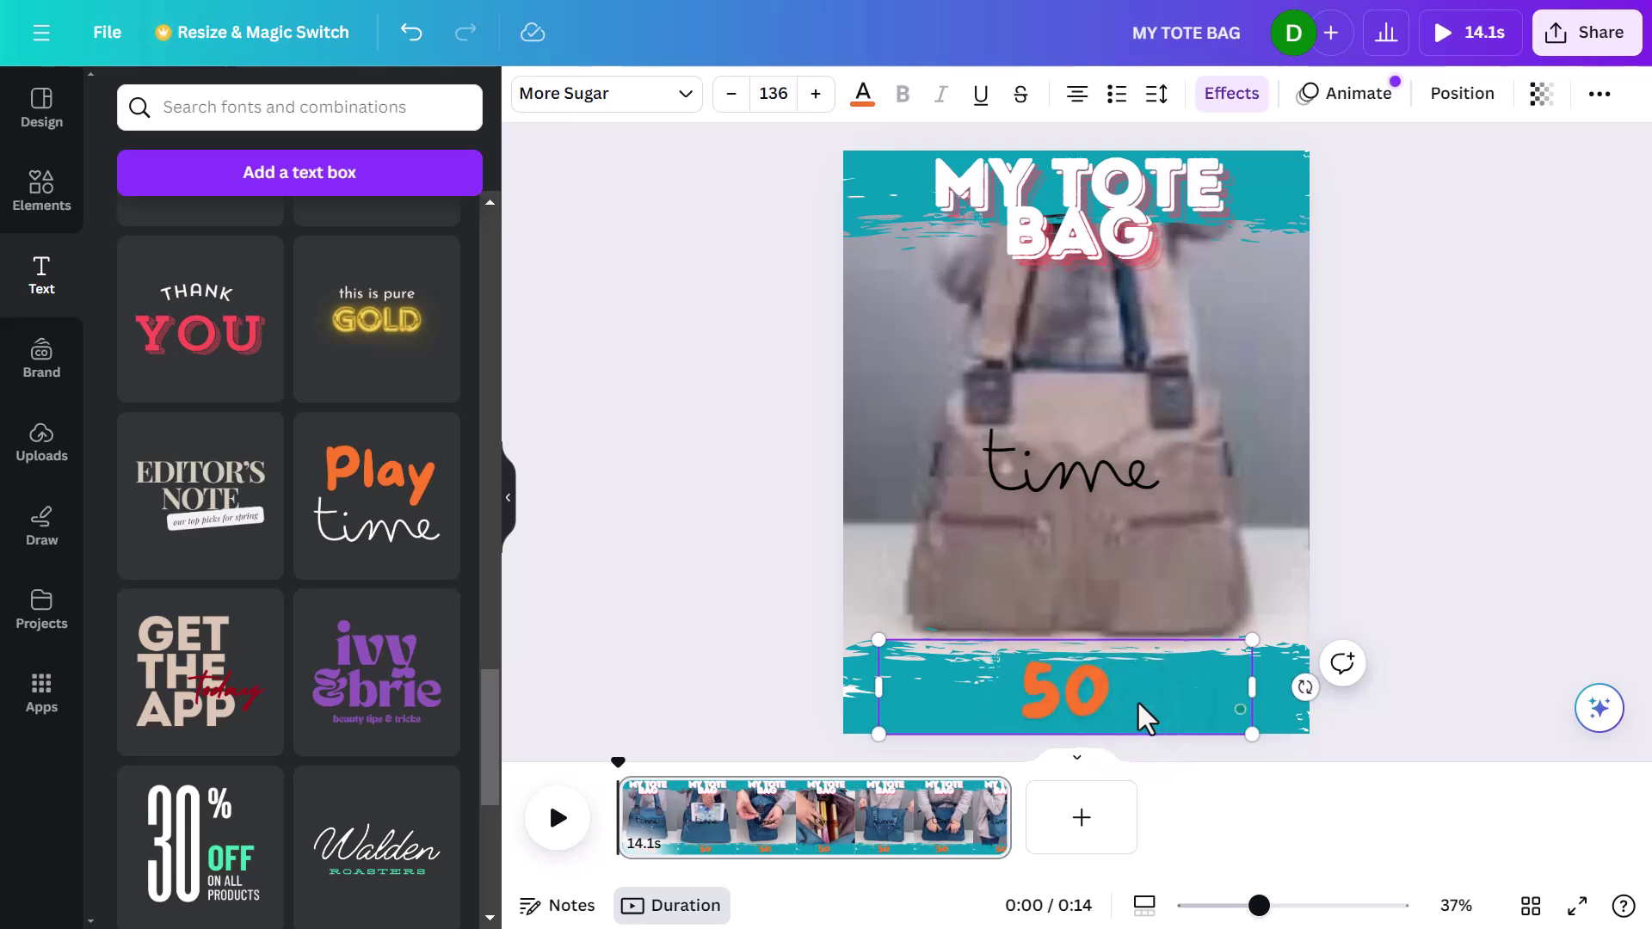
pyautogui.write('% OFF THIS WEEK!')
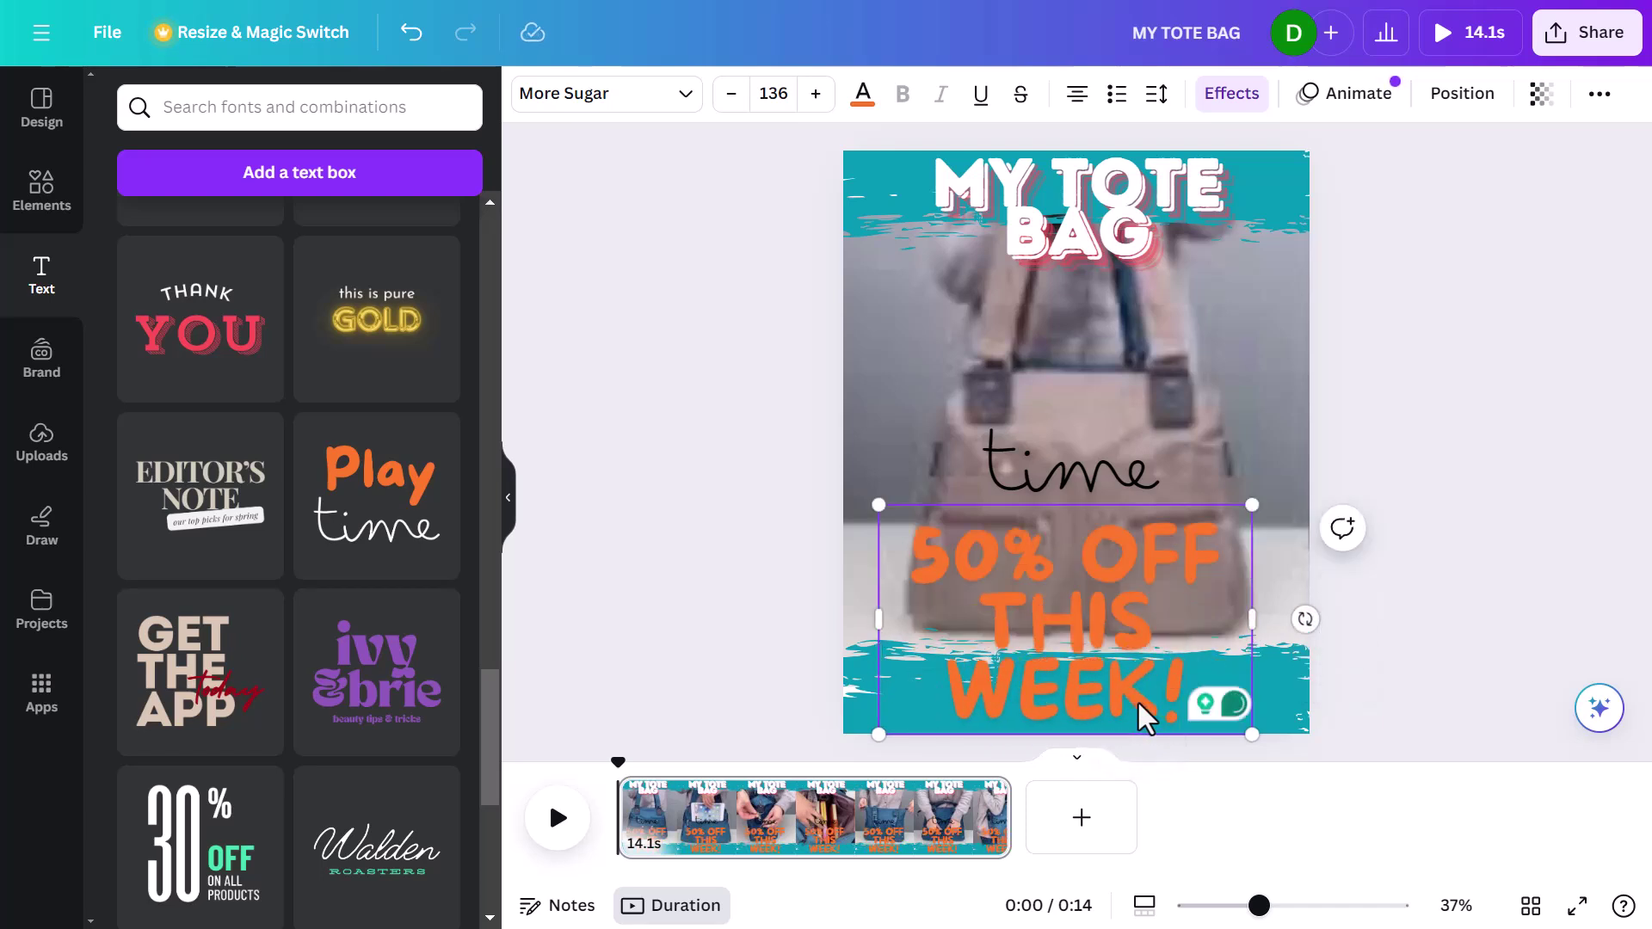
# Step: Reduce the "50% OFF THIS WEEK!" text to size 75.6, widen its box to fit one line and centre it on the lower band
pyautogui.click(773, 93)
pyautogui.click(813, 604)
pyautogui.moveTo(1252, 682); pyautogui.dragTo(1317, 710)
pyautogui.moveTo(879, 683); pyautogui.dragTo(839, 686)
pyautogui.click(774, 93)
pyautogui.click(783, 392)
pyautogui.click(774, 86)
pyautogui.click(796, 387)
pyautogui.moveTo(1309, 685); pyautogui.dragTo(1320, 663)
pyautogui.moveTo(844, 685); pyautogui.dragTo(826, 674)
pyautogui.moveTo(1075, 707); pyautogui.dragTo(1081, 697)
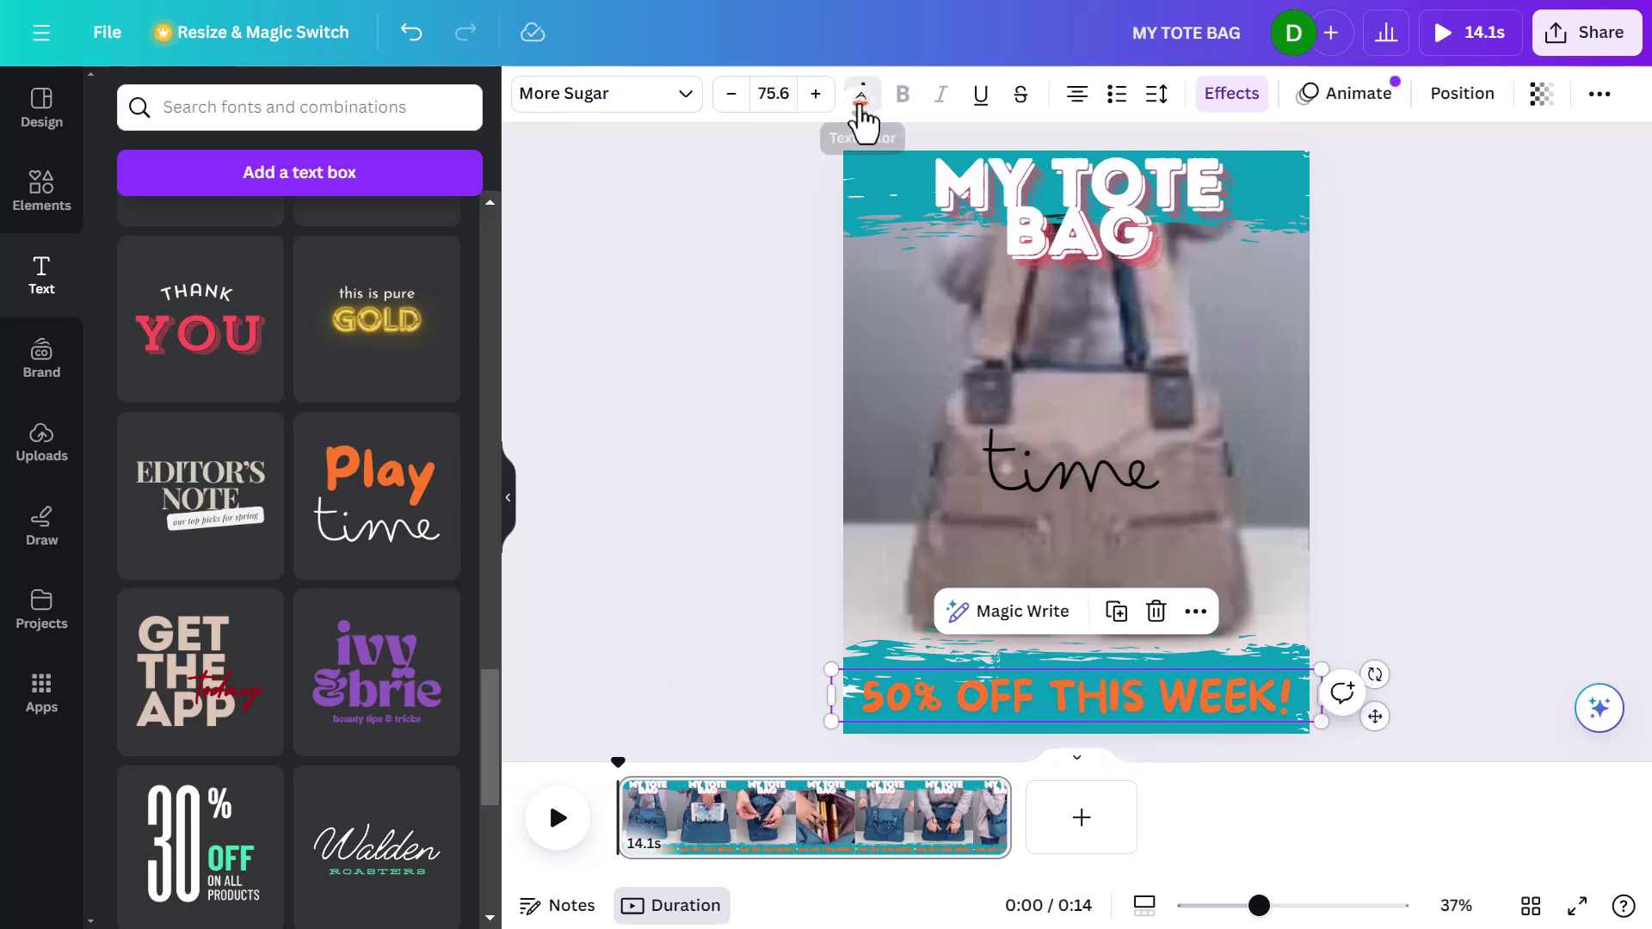
# Step: Recolour the "50% OFF THIS WEEK!" text white and delete the leftover "time" text
pyautogui.click(862, 99)
pyautogui.click(381, 239)
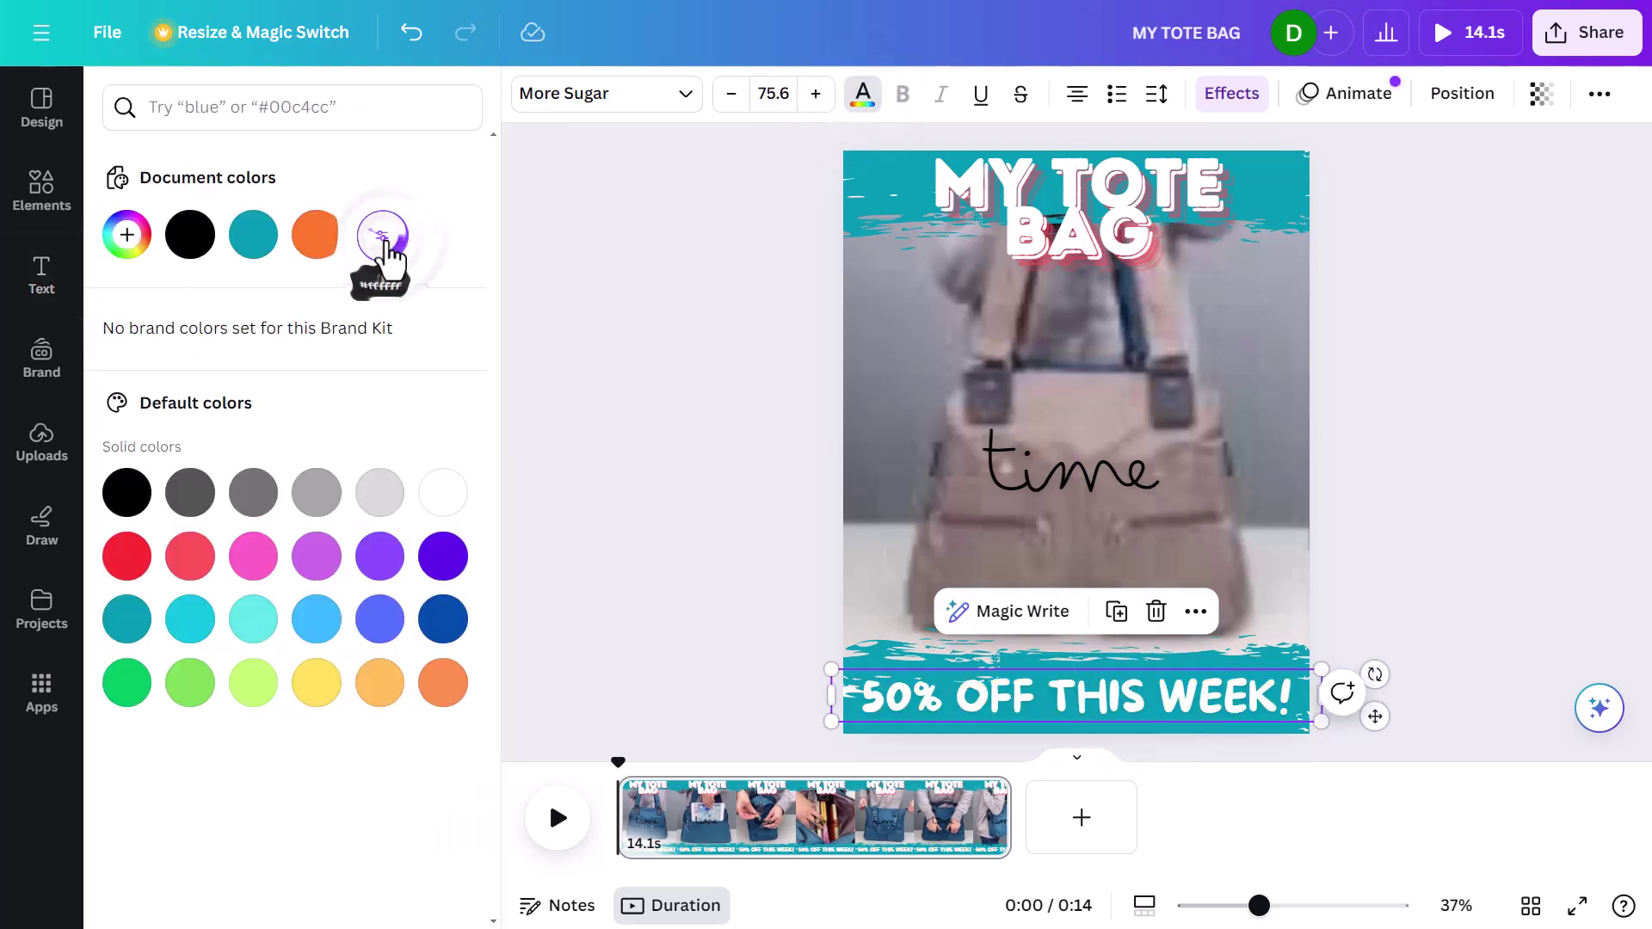
pyautogui.click(1034, 461)
pyautogui.press('Delete')
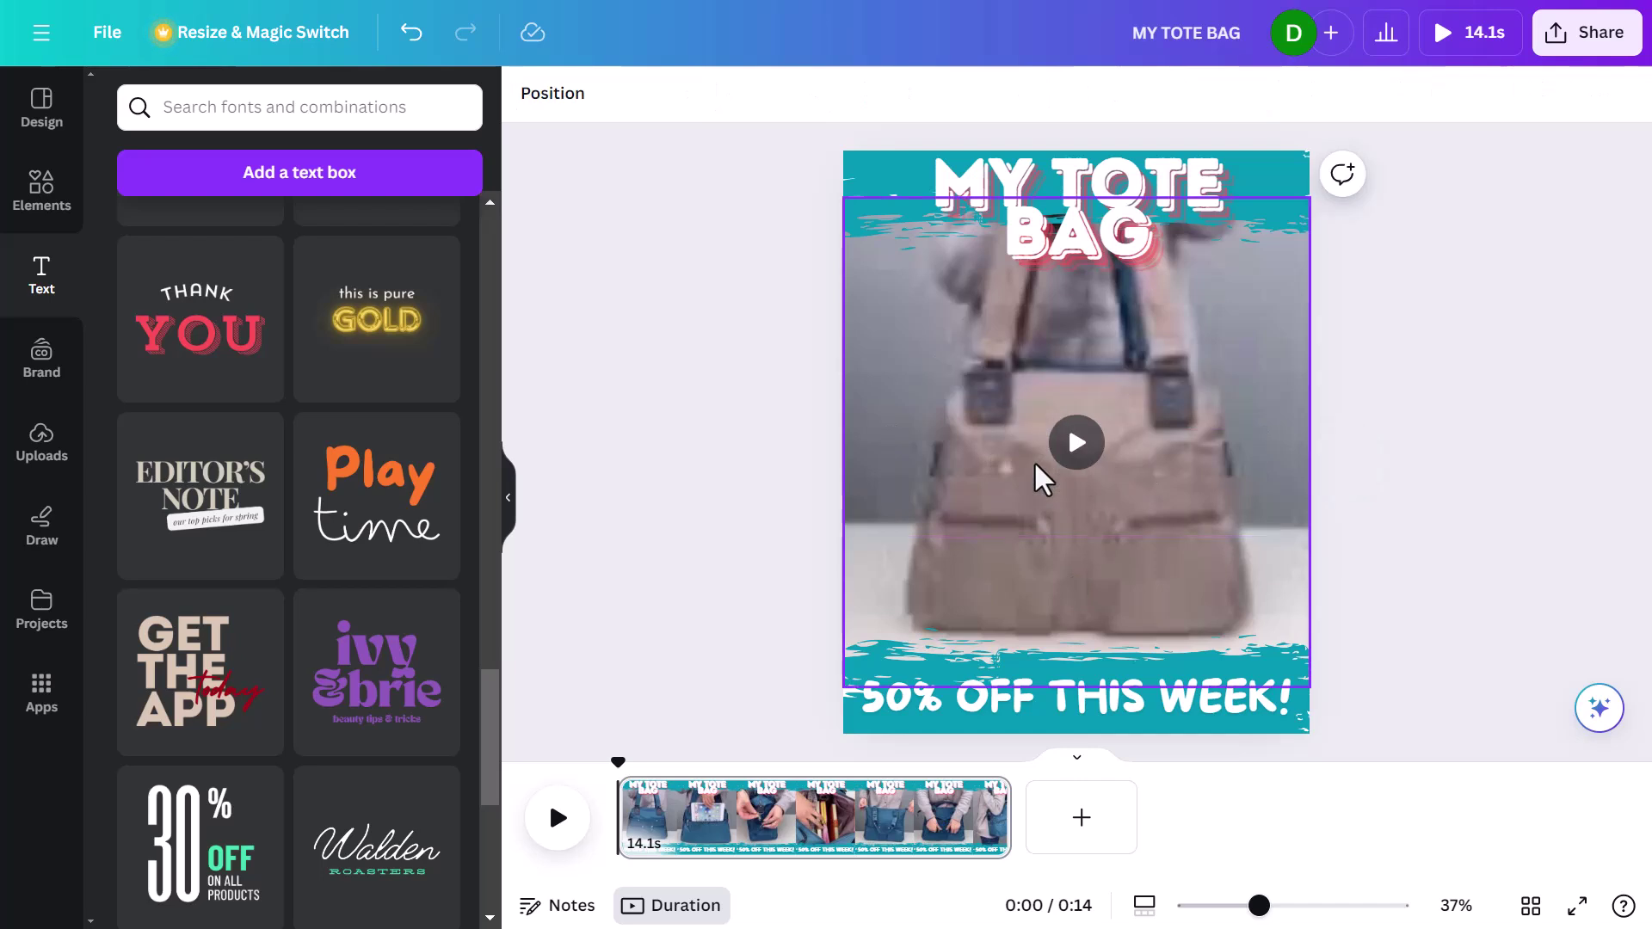
# Step: Search the design elements for "emoji" and limit the results to graphics
pyautogui.click(29, 196)
pyautogui.click(289, 109)
pyautogui.moveTo(276, 107); pyautogui.dragTo(141, 96)
pyautogui.write('3')
pyautogui.press('BackSpace')
pyautogui.write('emoji')
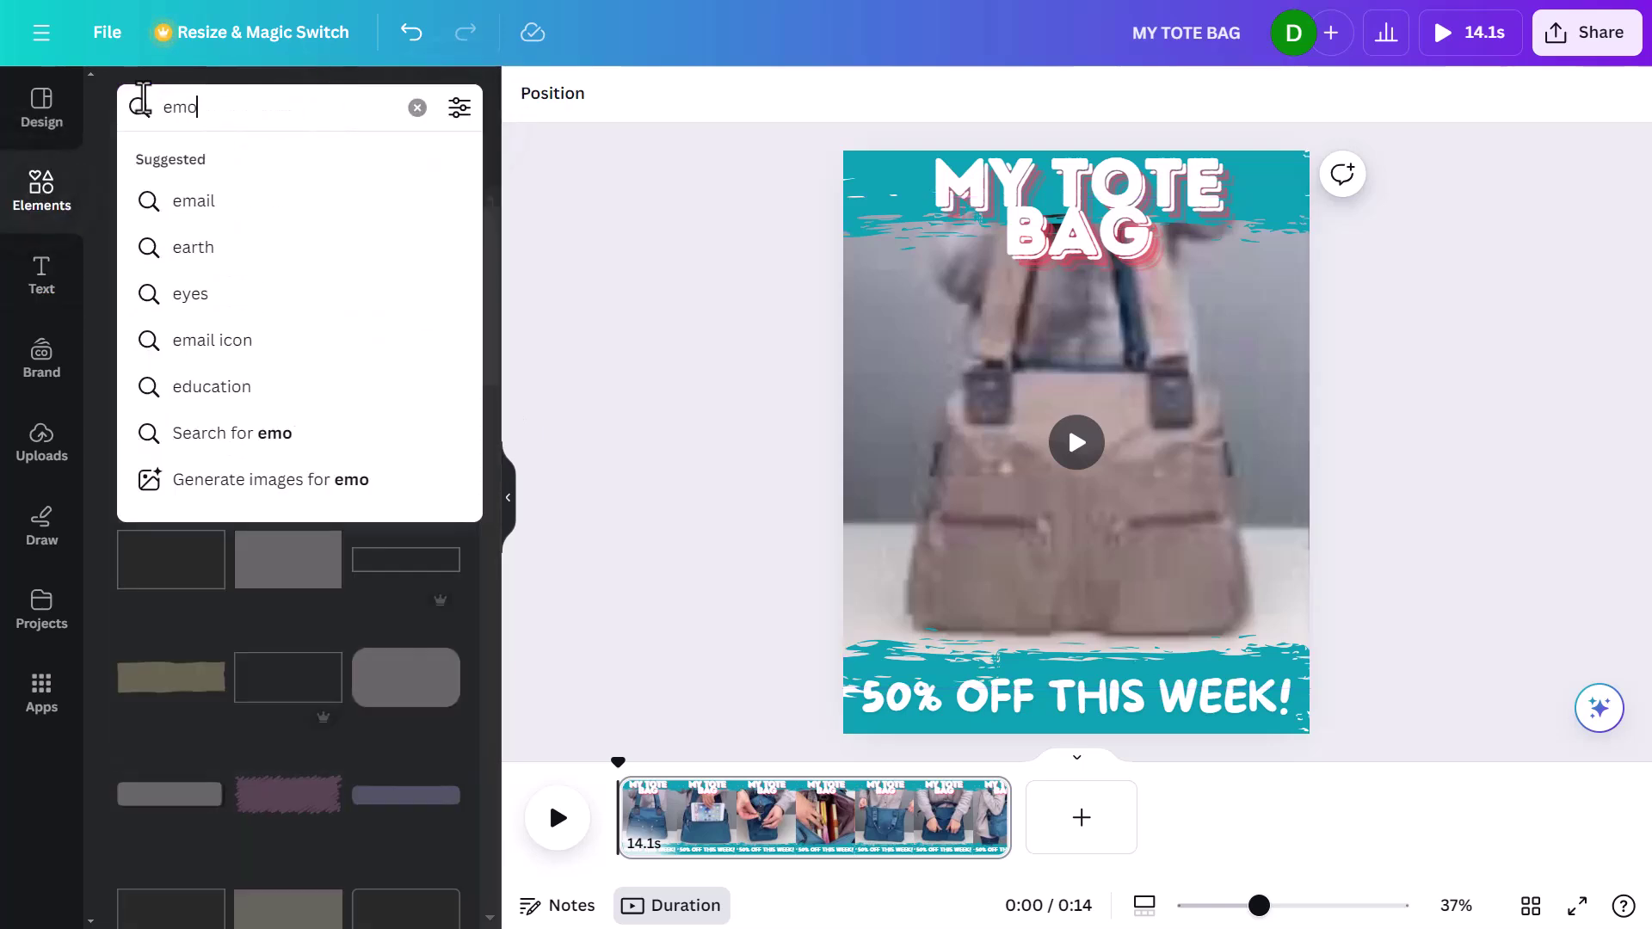
pyautogui.press('Return')
pyautogui.click(203, 166)
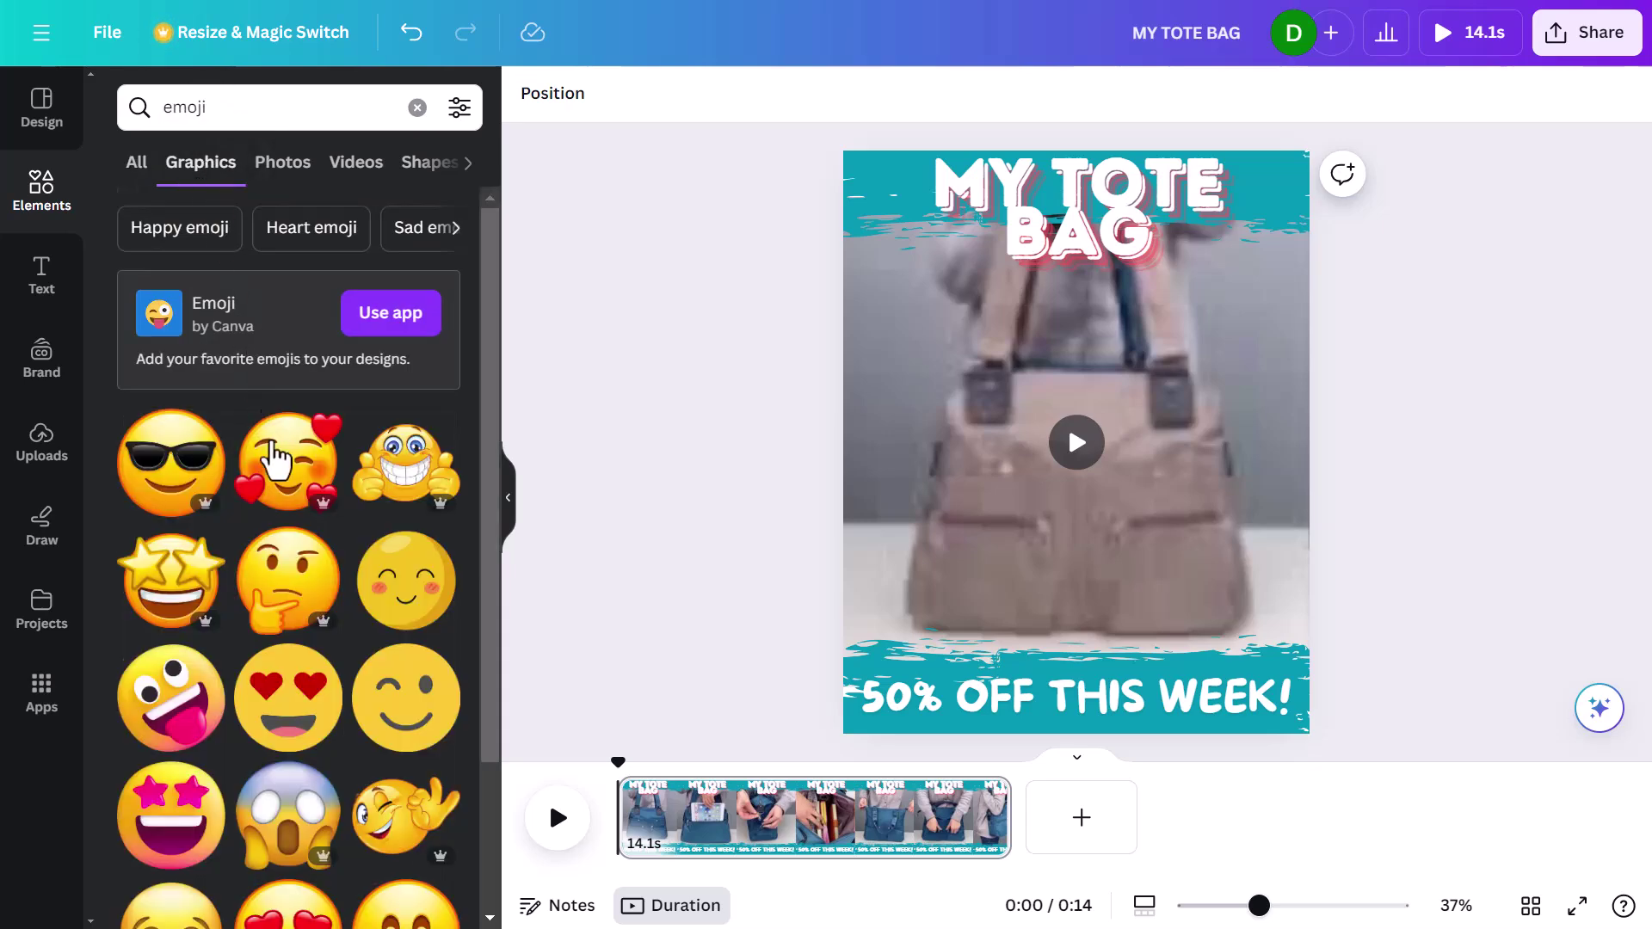
# Step: Add the blue-topped shocked-face emoji, shrink it, and place it and a duplicate on either side of the MY TOTE BAG heading
pyautogui.scroll(-7, 266, 428)
pyautogui.click(290, 537)
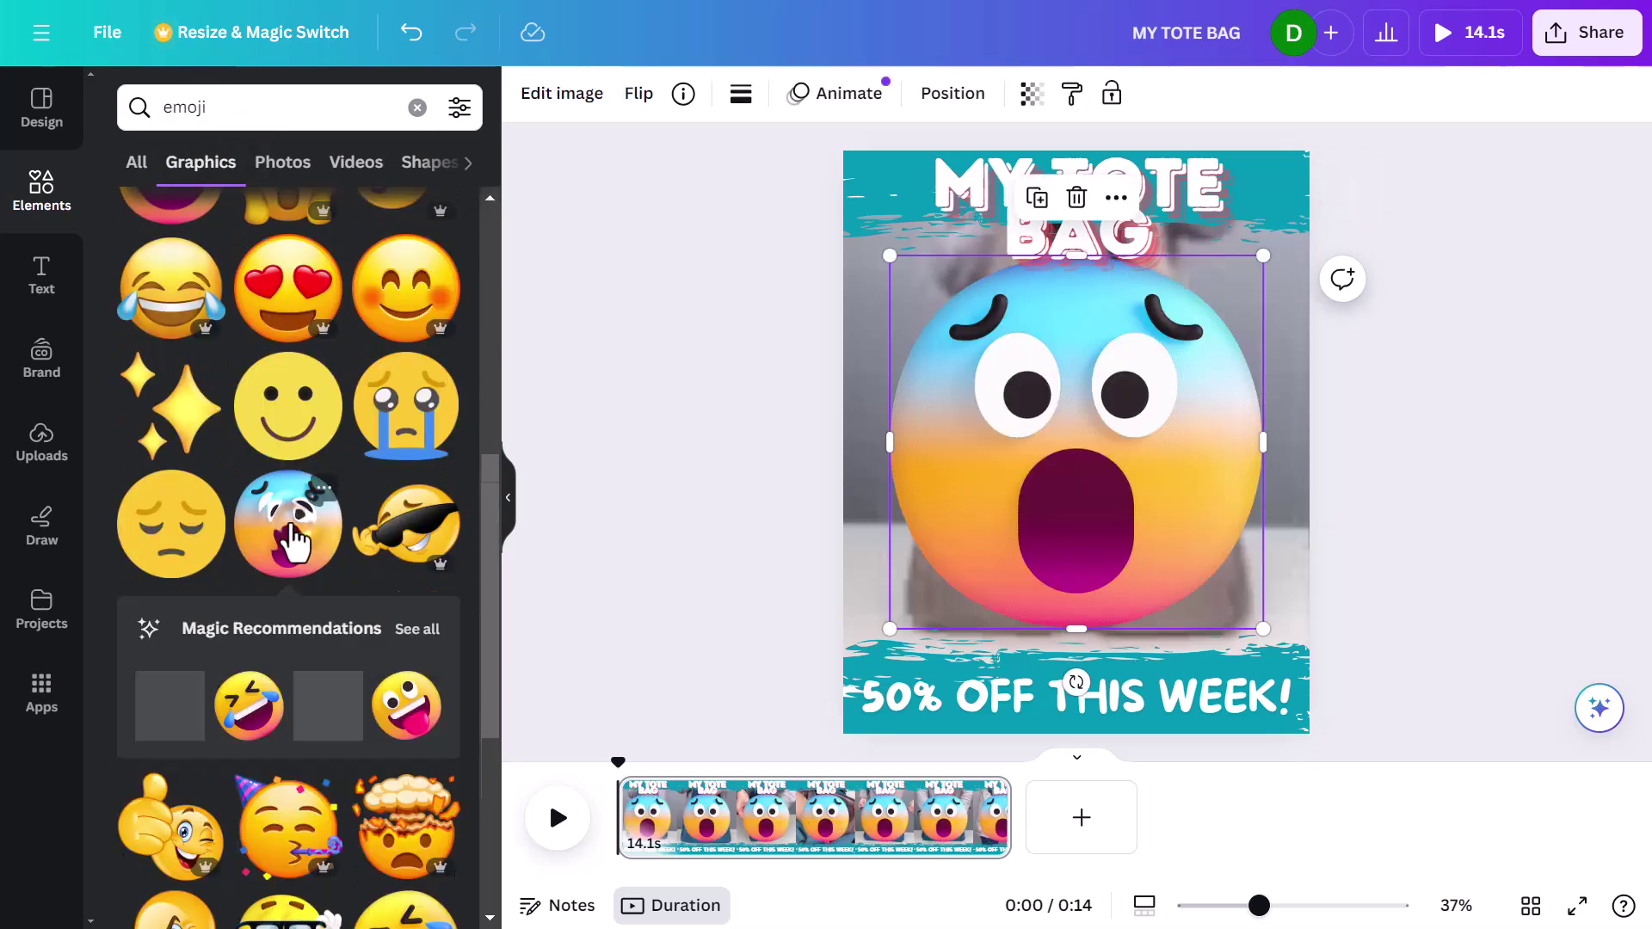
pyautogui.moveTo(1263, 629); pyautogui.dragTo(1263, 210)
pyautogui.hotkey('ctrl', 'd')
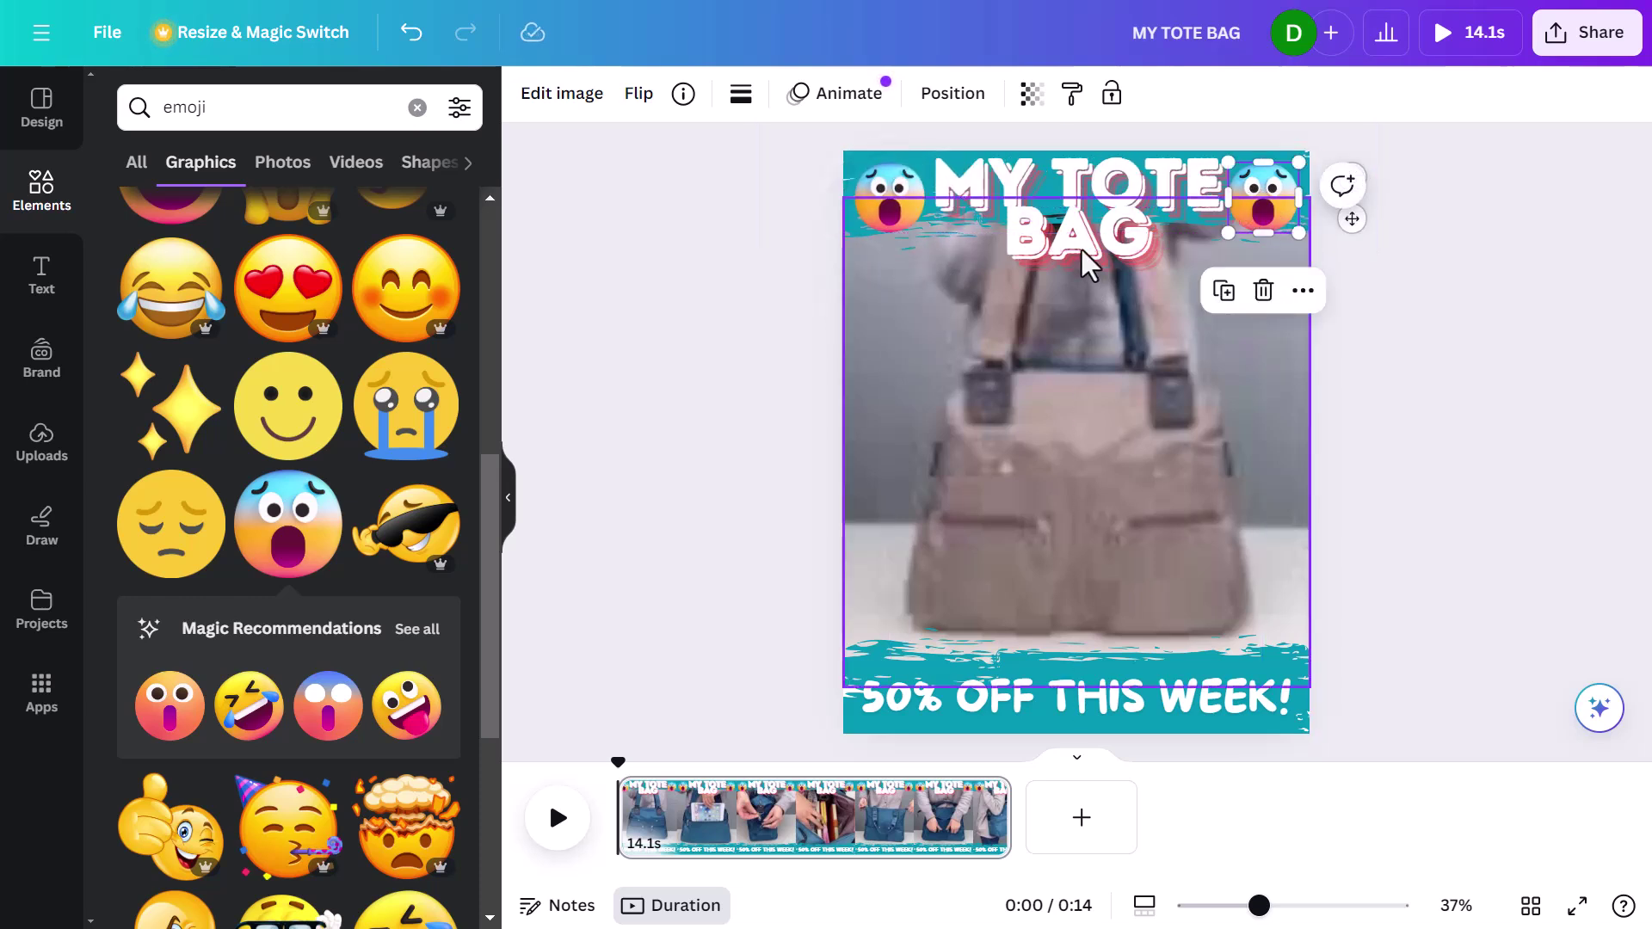
# Step: Play the video on the page to review the ad with its bands, text and emojis
pyautogui.click(1071, 214)
pyautogui.moveTo(1069, 213); pyautogui.dragTo(1071, 212)
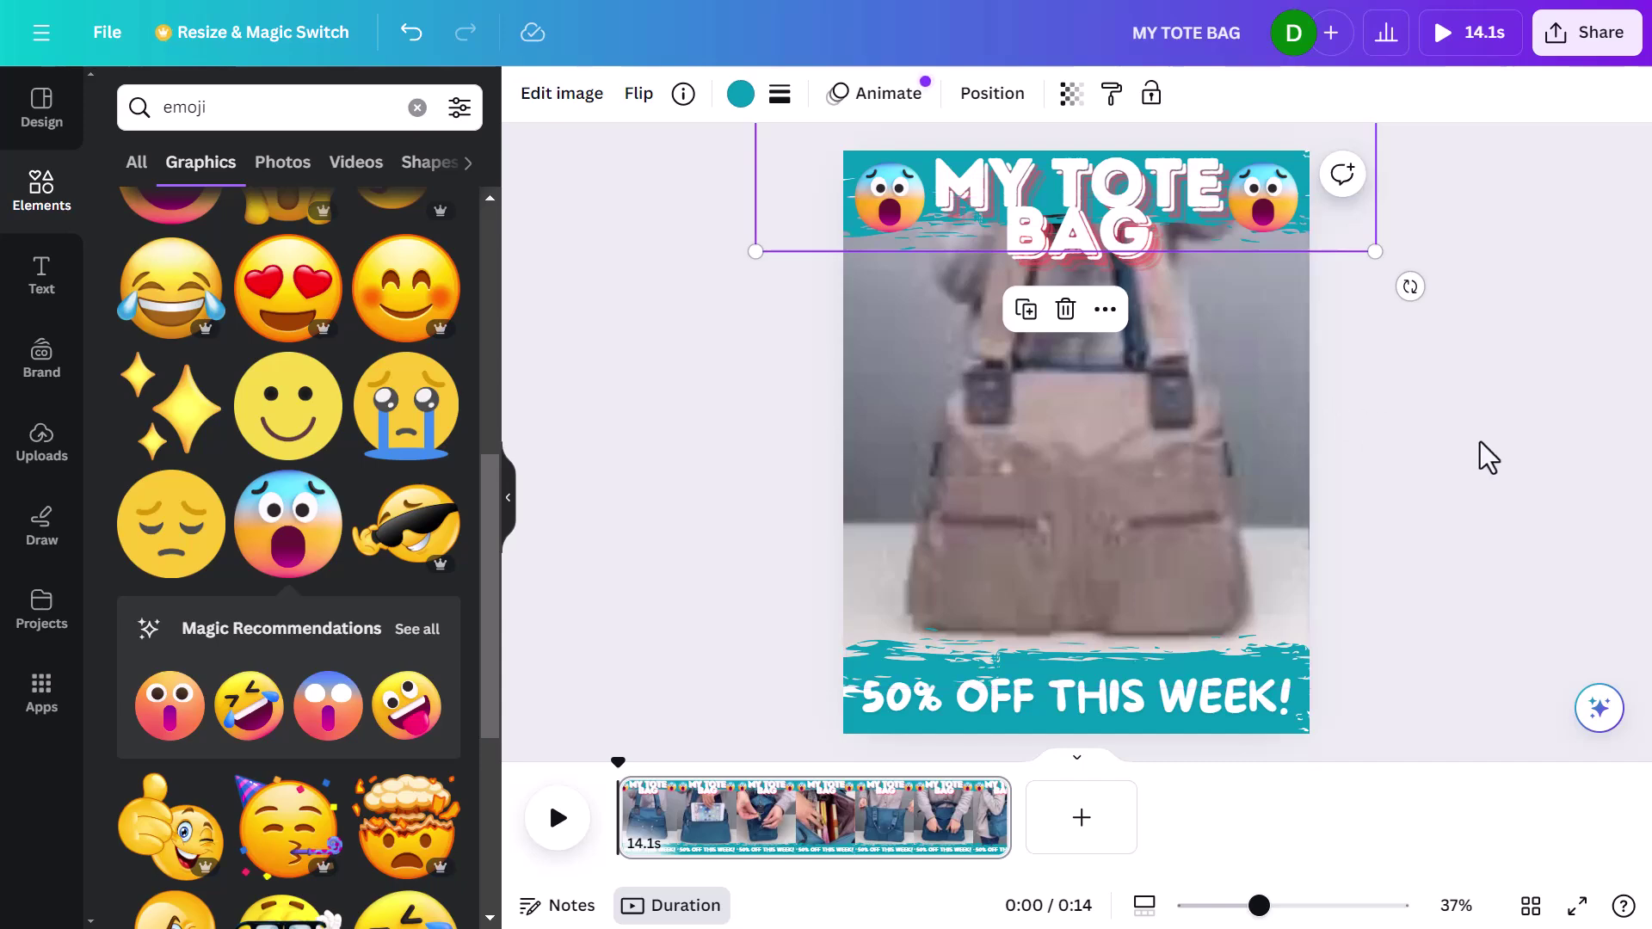
pyautogui.click(1290, 442)
pyautogui.click(1076, 443)
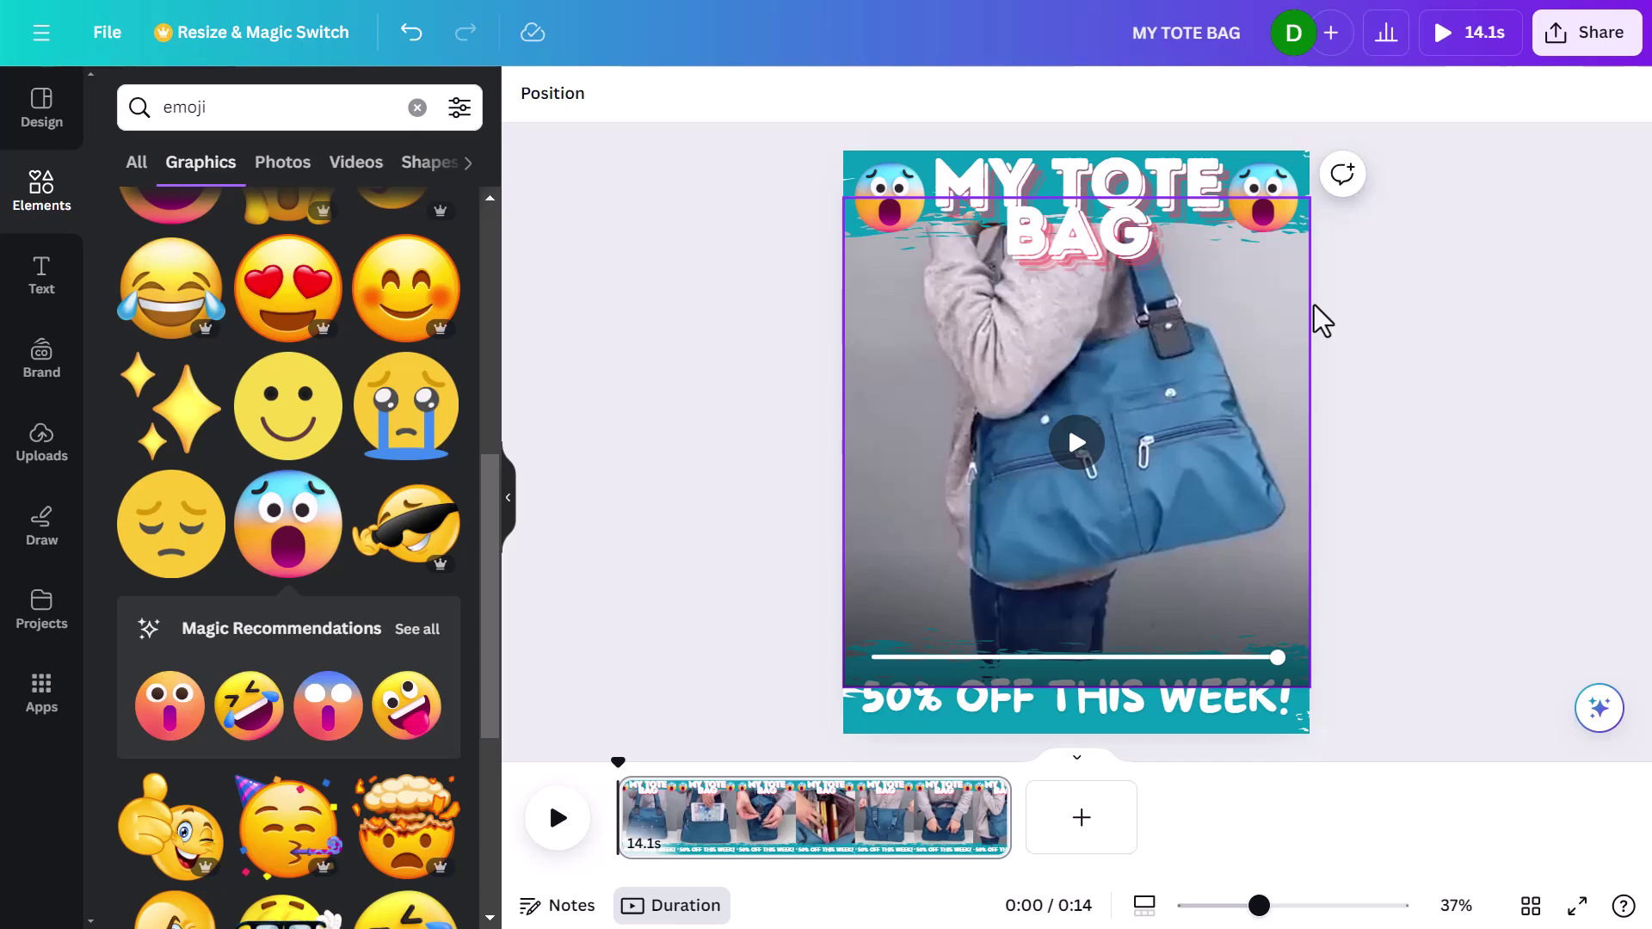
# Step: Download the finished design as an MP4 video at 1,080 × 1,350 px
pyautogui.click(1546, 39)
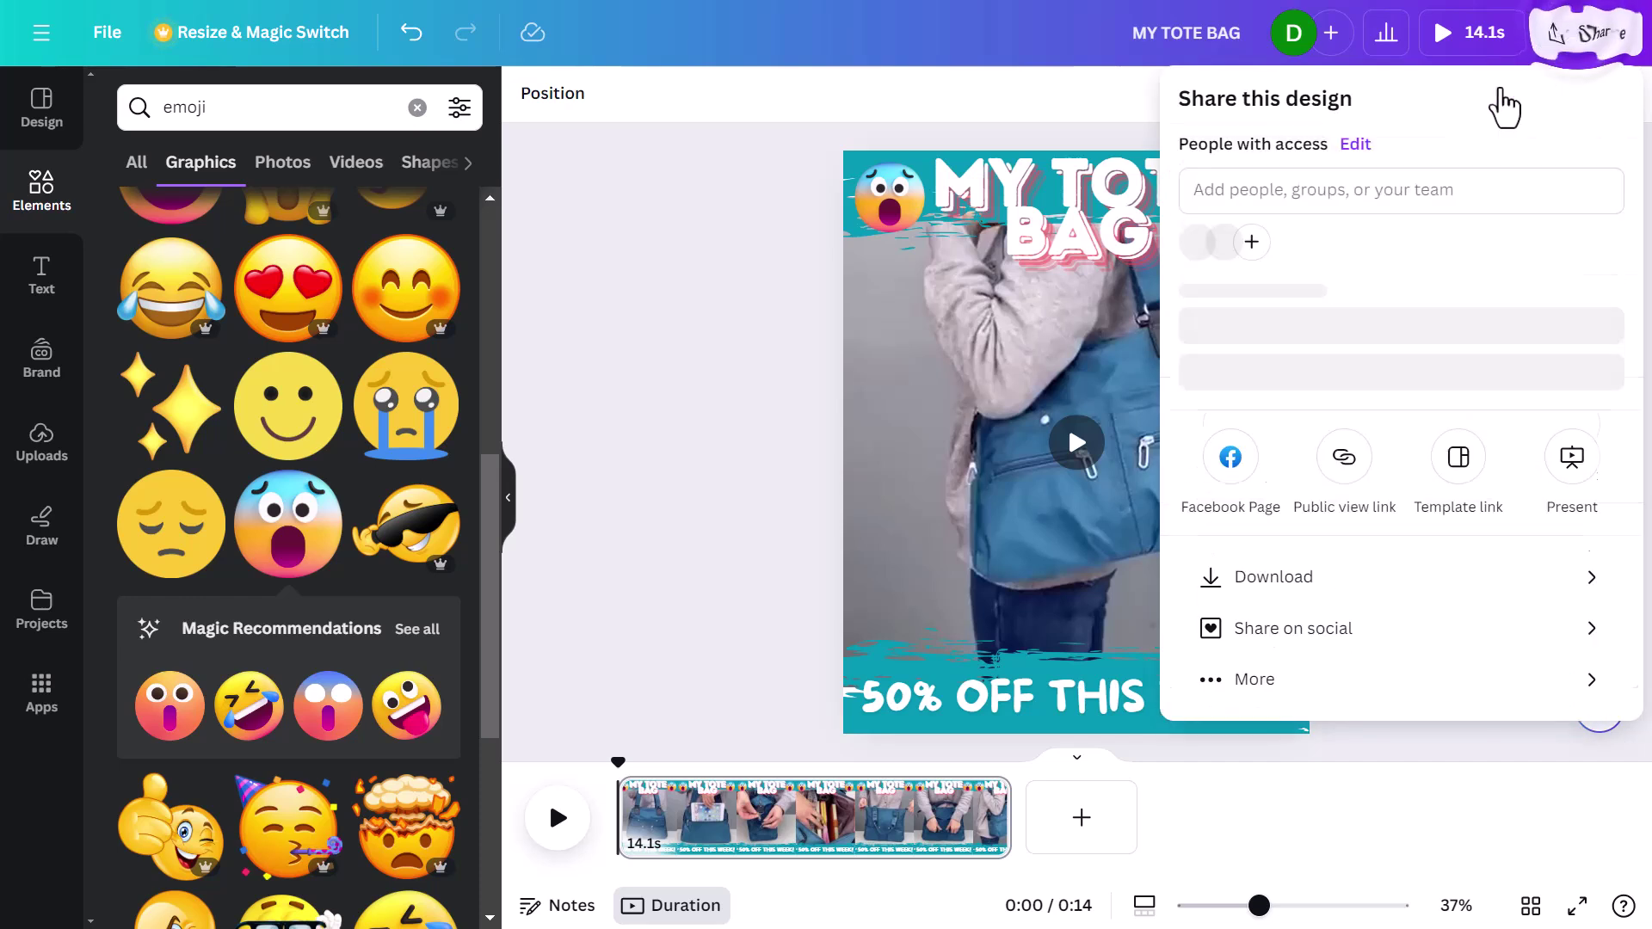
pyautogui.click(1273, 544)
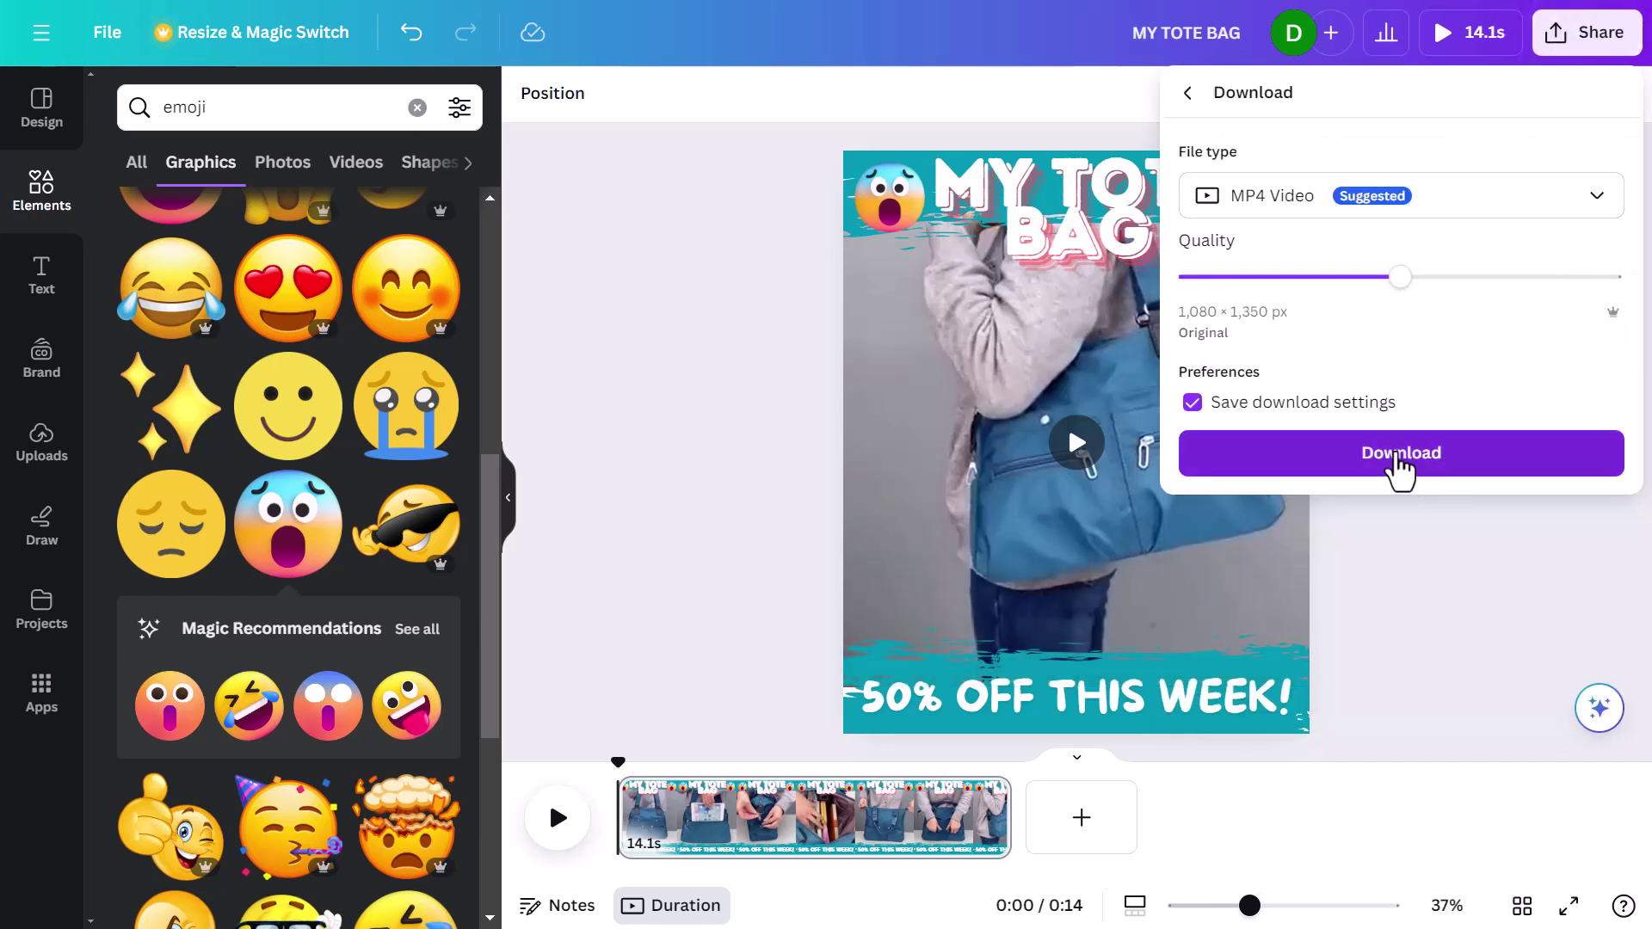
pyautogui.click(1400, 456)
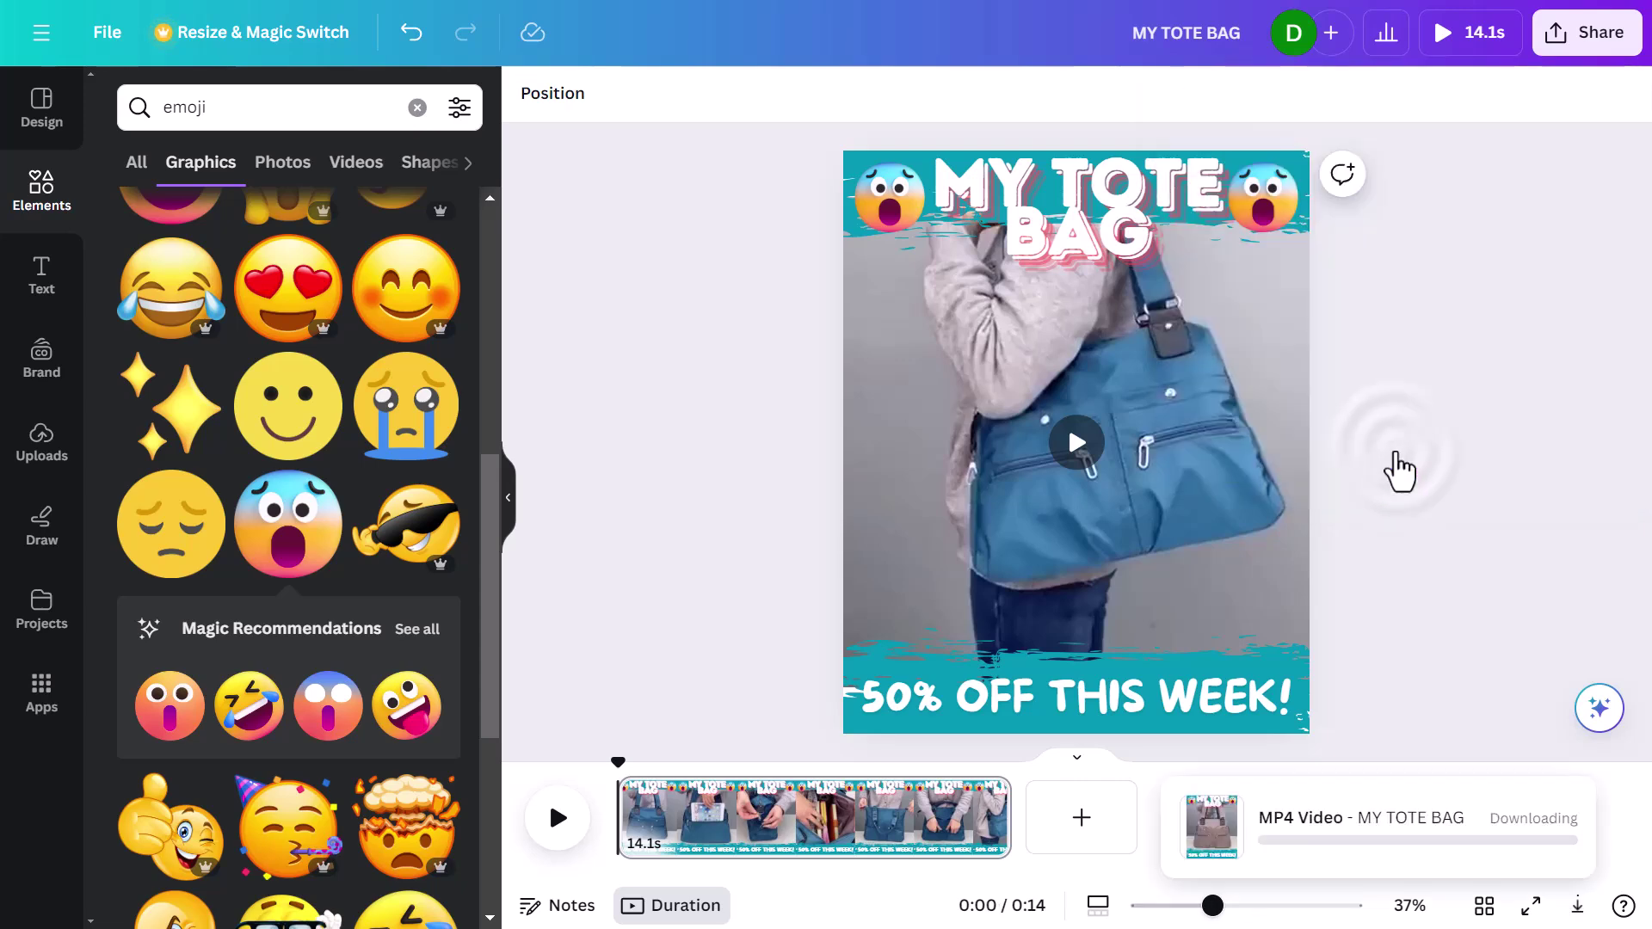